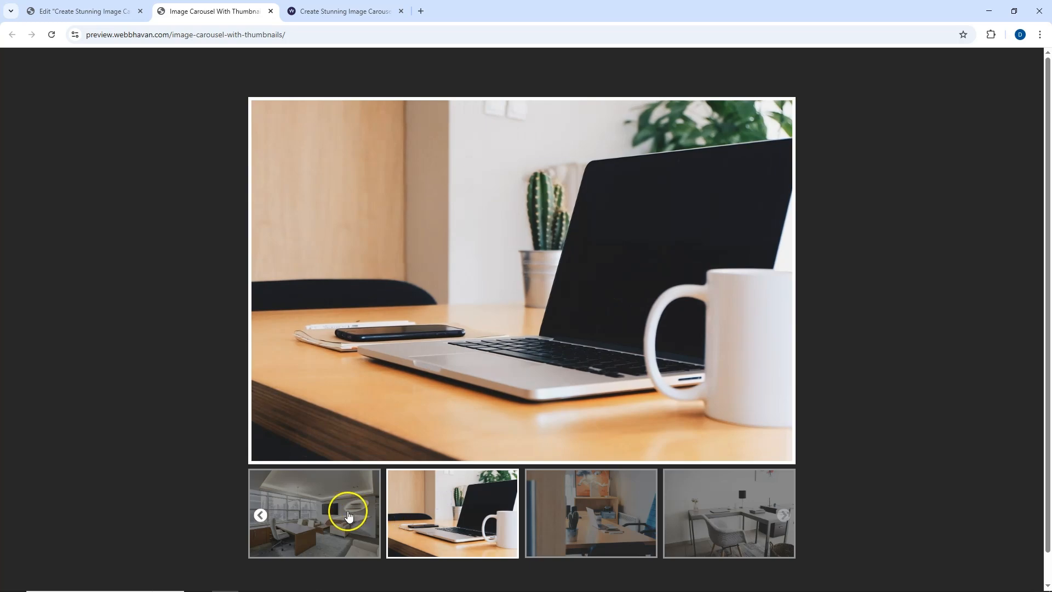
# Step: Show the office lounge image in the demo thumbnail carousel and switch to the Elementor page editor
pyautogui.click(348, 508)
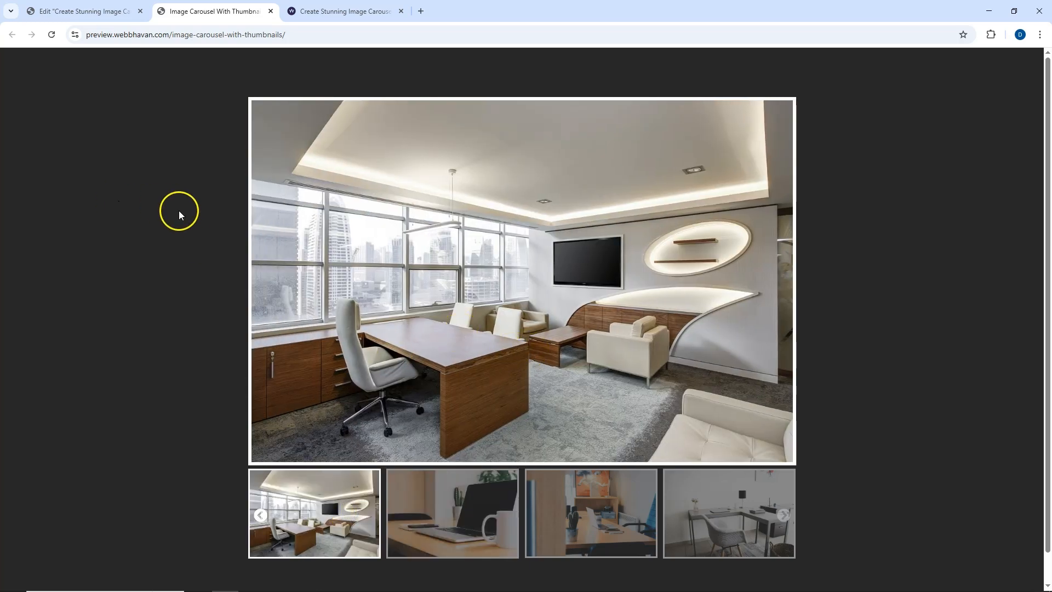
pyautogui.click(90, 11)
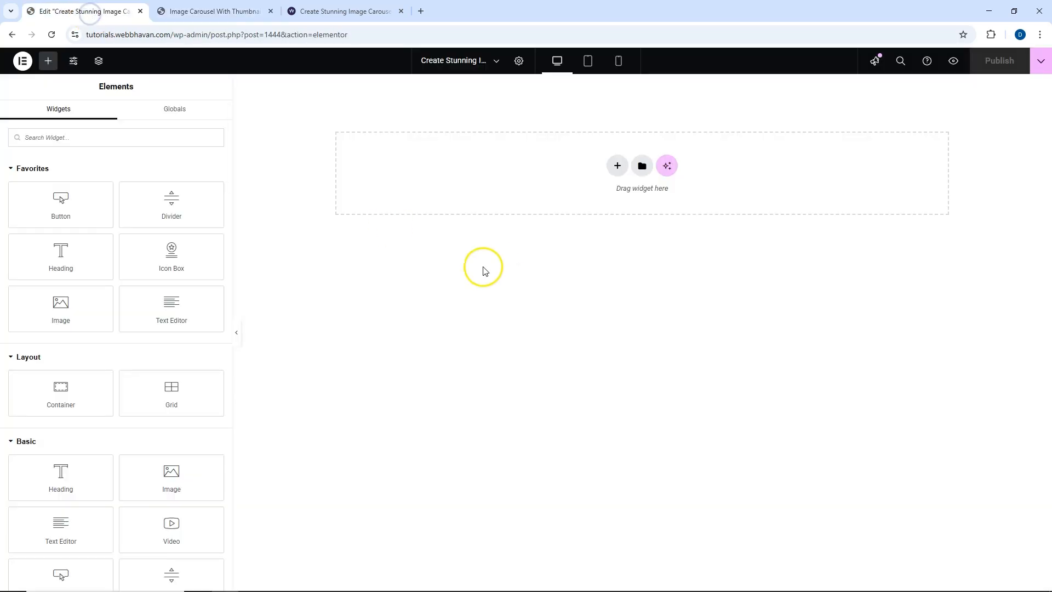
# Step: Add a new flexbox container to the page and give it a classic dark background colour, #242424
pyautogui.click(611, 172)
pyautogui.click(606, 199)
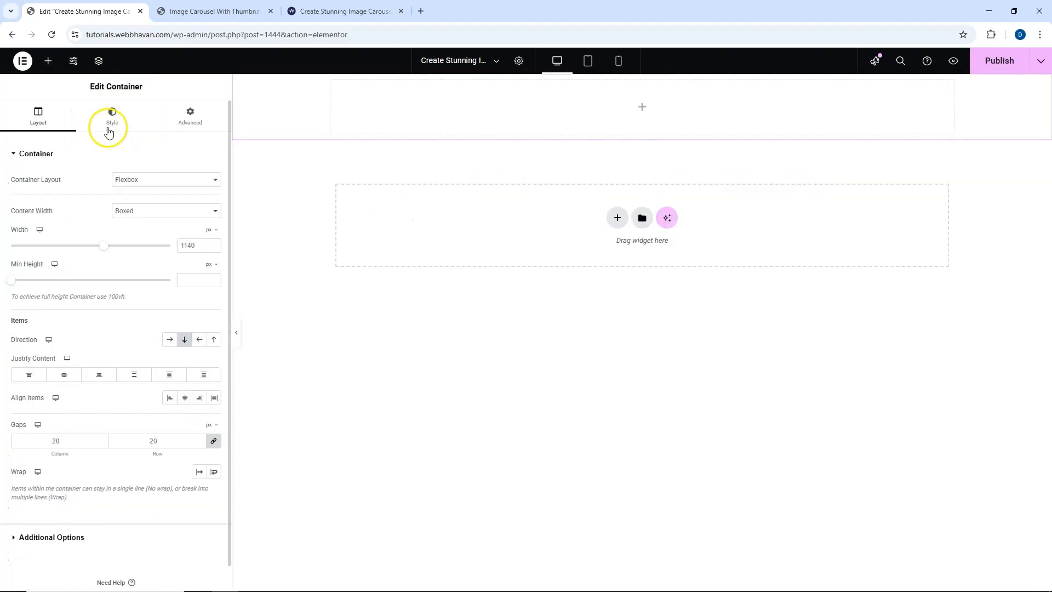
pyautogui.click(110, 122)
pyautogui.click(170, 205)
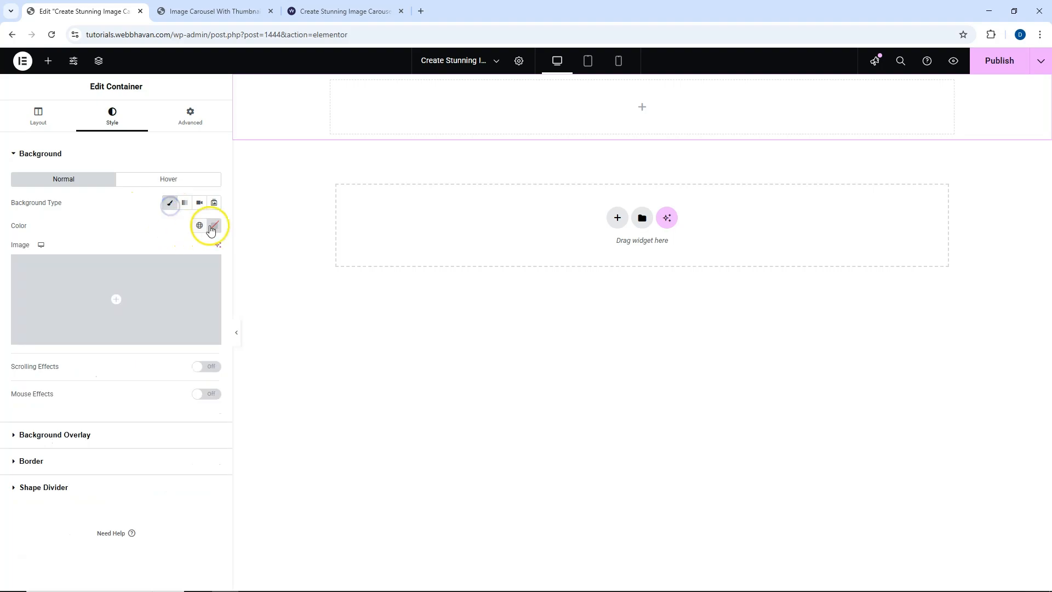
pyautogui.click(214, 225)
pyautogui.moveTo(172, 307); pyautogui.dragTo(152, 341)
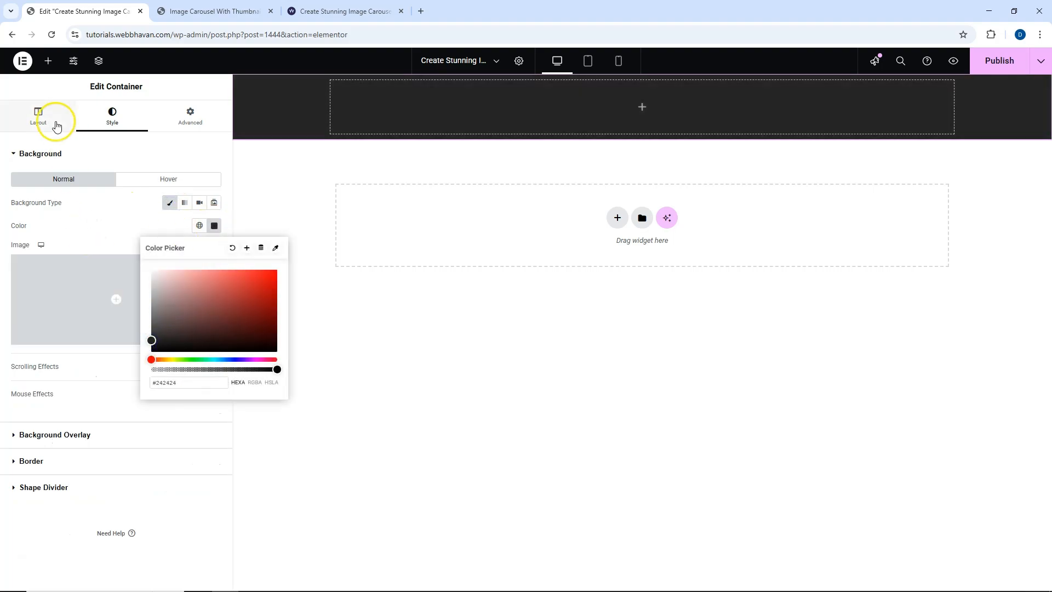
# Step: Set the container's minimum height to 100 vh
pyautogui.click(38, 116)
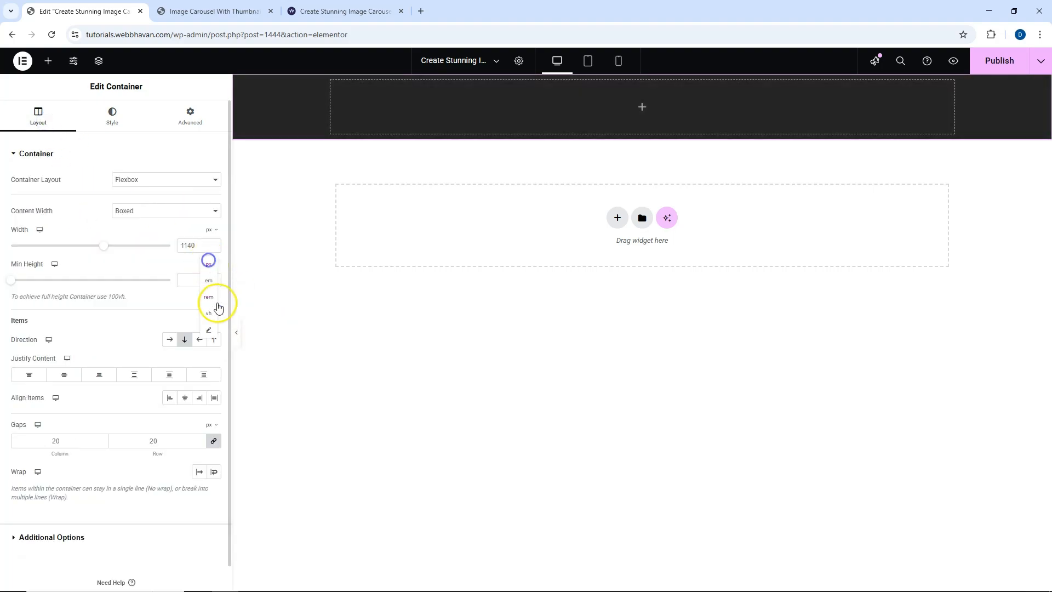
pyautogui.click(206, 317)
pyautogui.click(195, 278)
pyautogui.write('1')
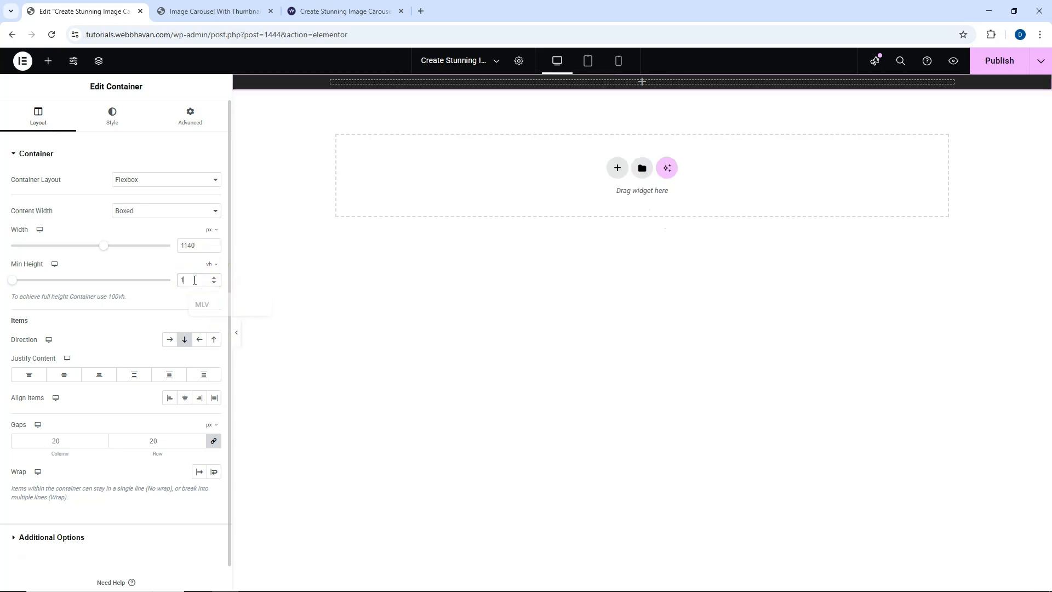
pyautogui.write('00')
# Step: Find the Image Carousel widget and place it in the dark container
pyautogui.click(49, 61)
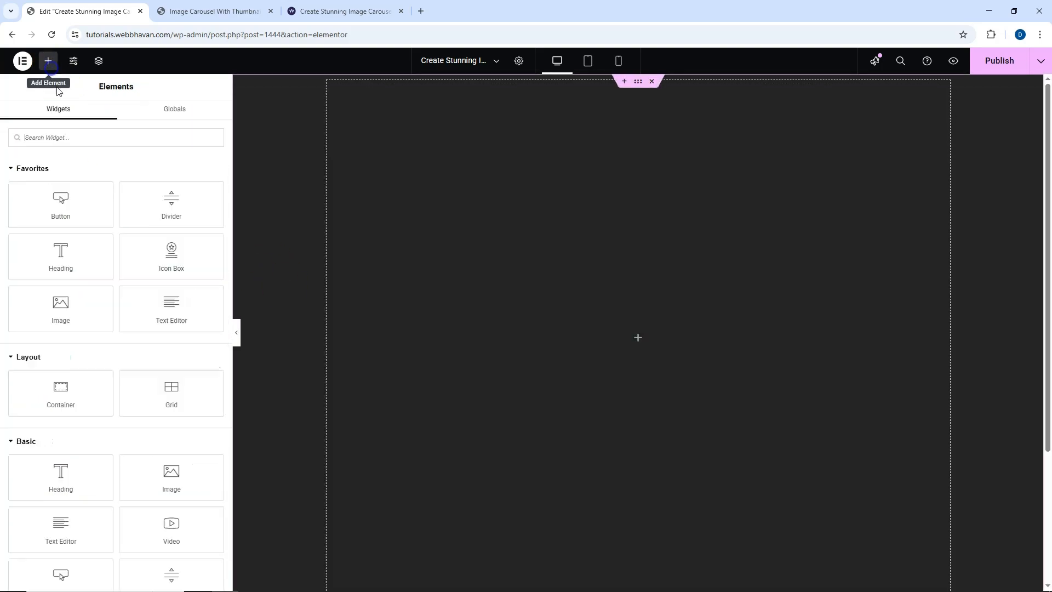
pyautogui.click(85, 141)
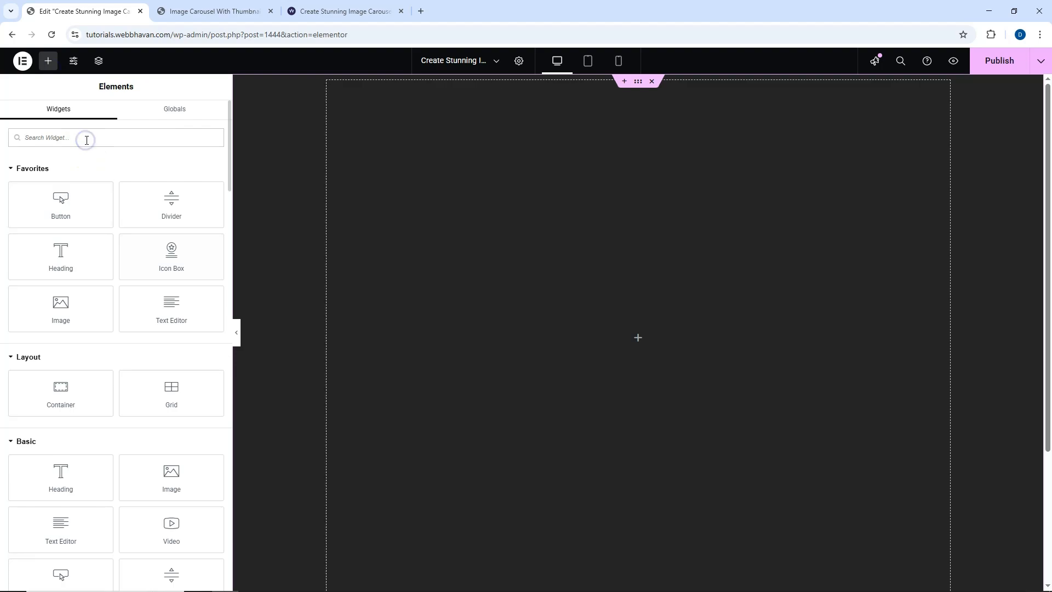
pyautogui.write('ims')
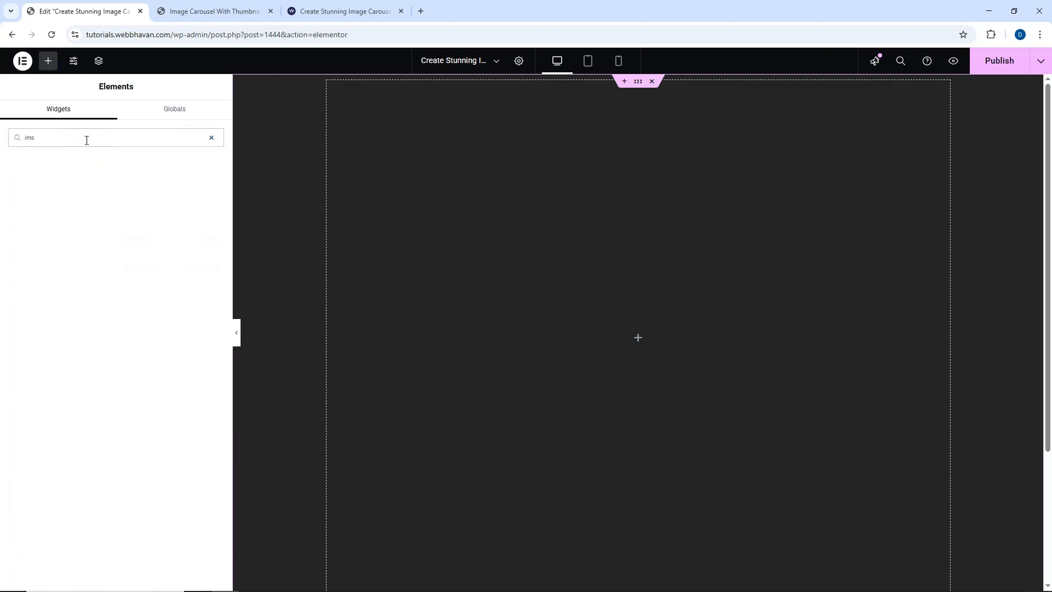
pyautogui.write('ims')
pyautogui.press('BackSpace')
pyautogui.write('a')
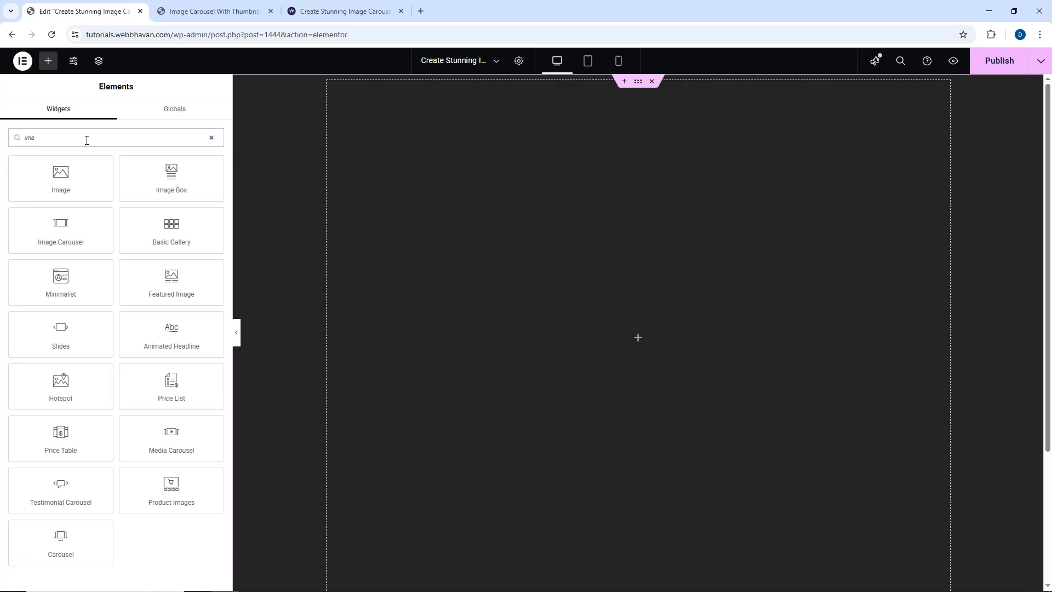
pyautogui.moveTo(61, 229); pyautogui.dragTo(422, 253)
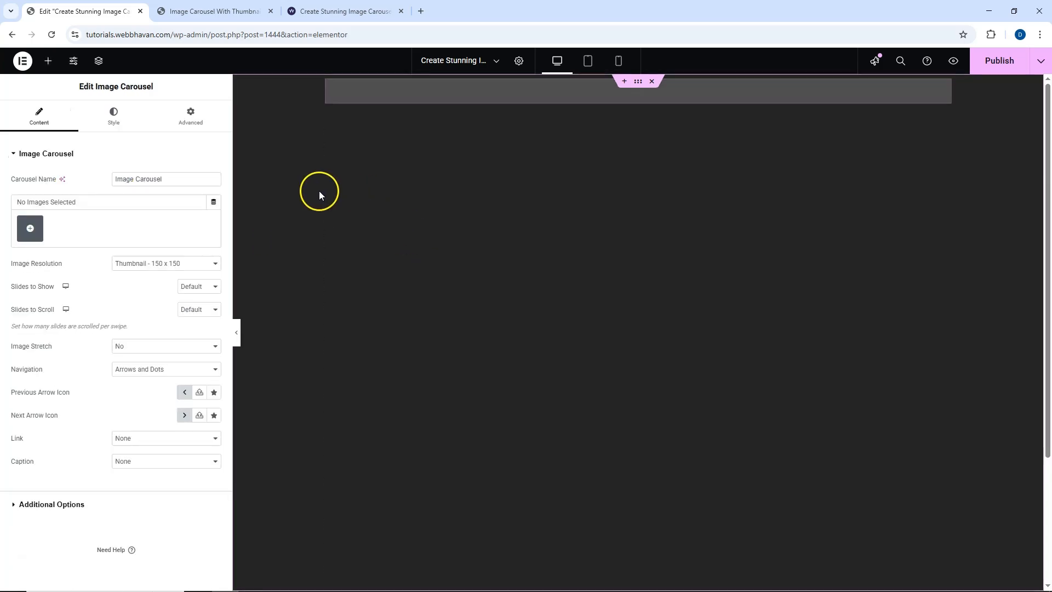
# Step: Fill the carousel with a gallery of the six office images from the media library, starting with office-1 and ending with office-7
pyautogui.click(30, 228)
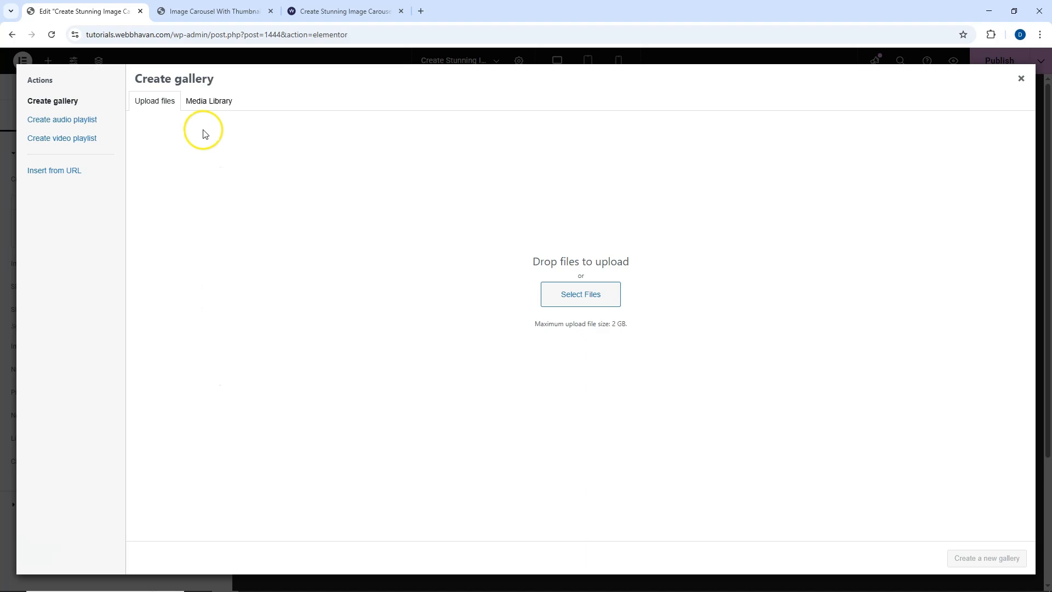
pyautogui.click(209, 101)
pyautogui.click(582, 202)
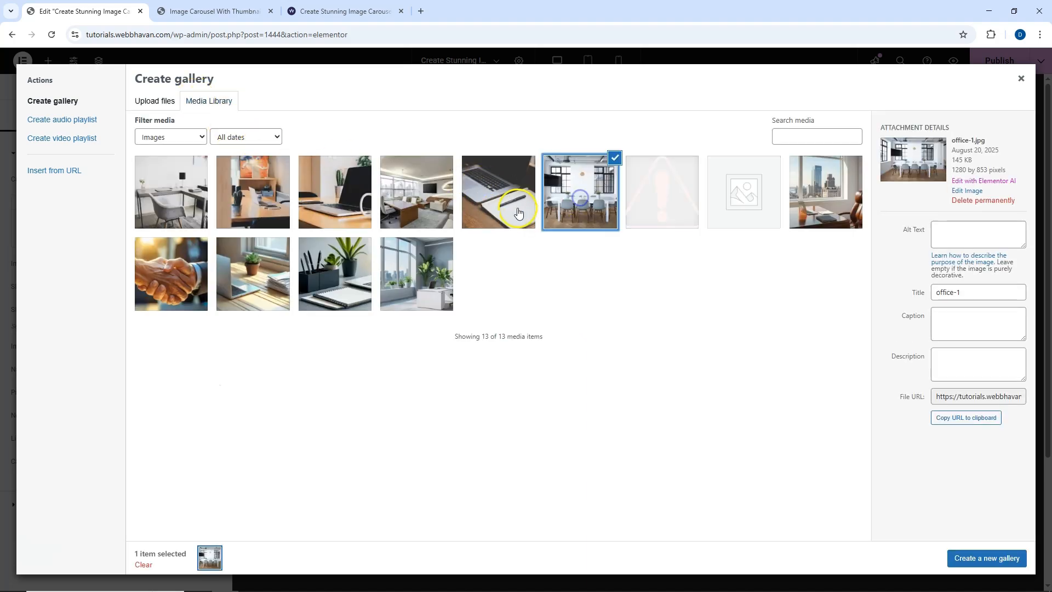
pyautogui.click(510, 208)
pyautogui.click(438, 208)
pyautogui.click(351, 207)
pyautogui.click(260, 208)
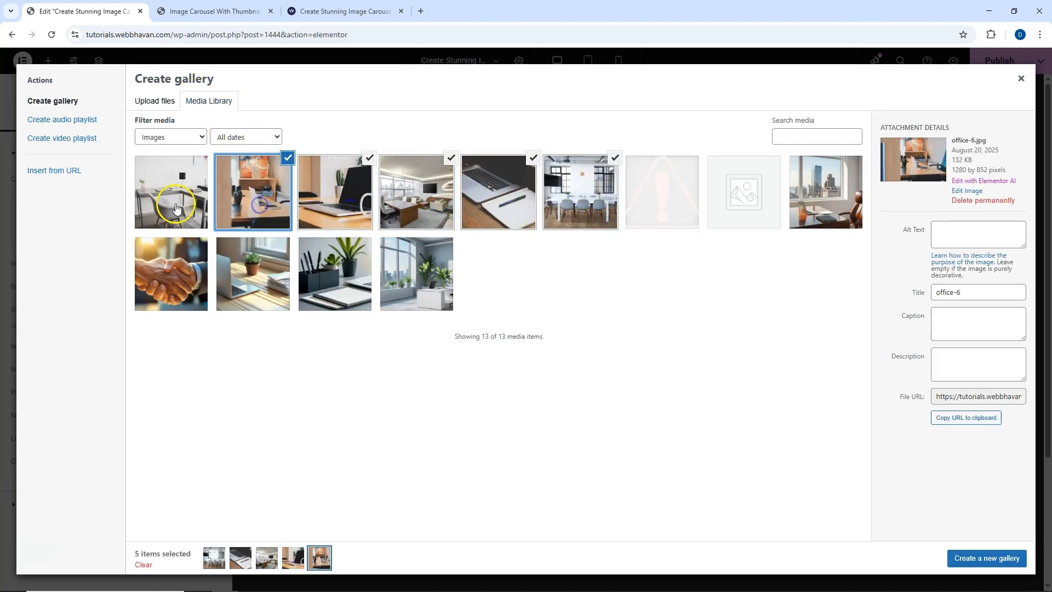
pyautogui.click(171, 192)
pyautogui.click(982, 558)
pyautogui.click(997, 558)
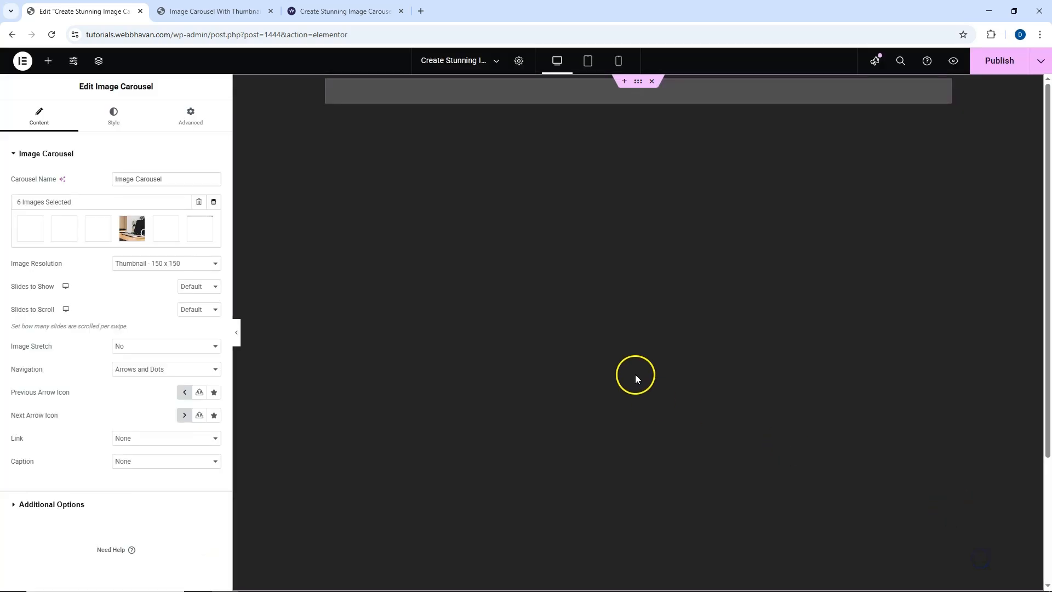
# Step: Configure the main carousel with Full image resolution, 1 slide to show and navigation set to None
pyautogui.click(159, 336)
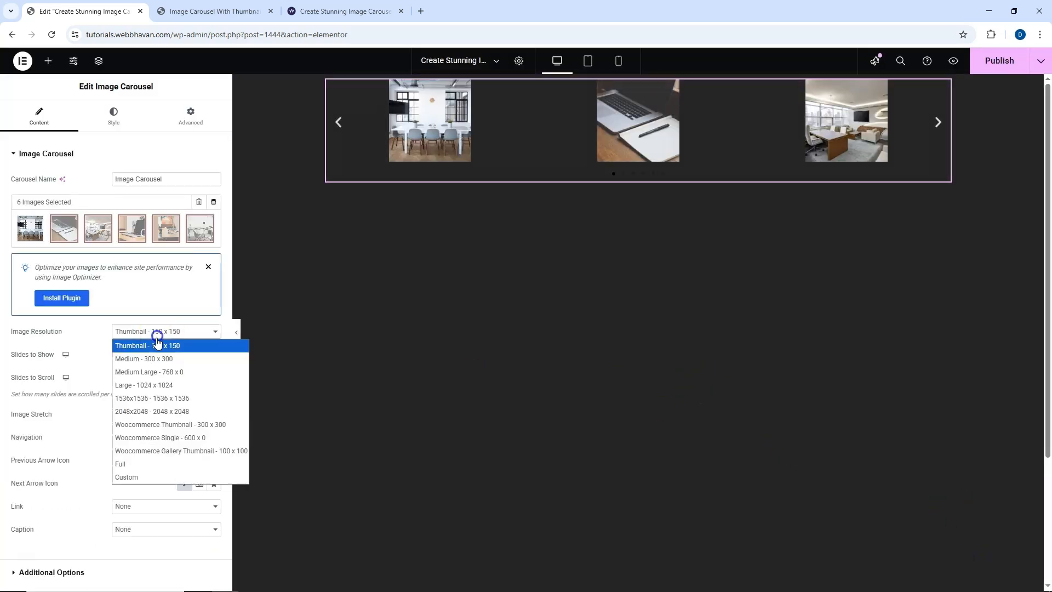
pyautogui.click(150, 341)
pyautogui.click(149, 332)
pyautogui.click(137, 464)
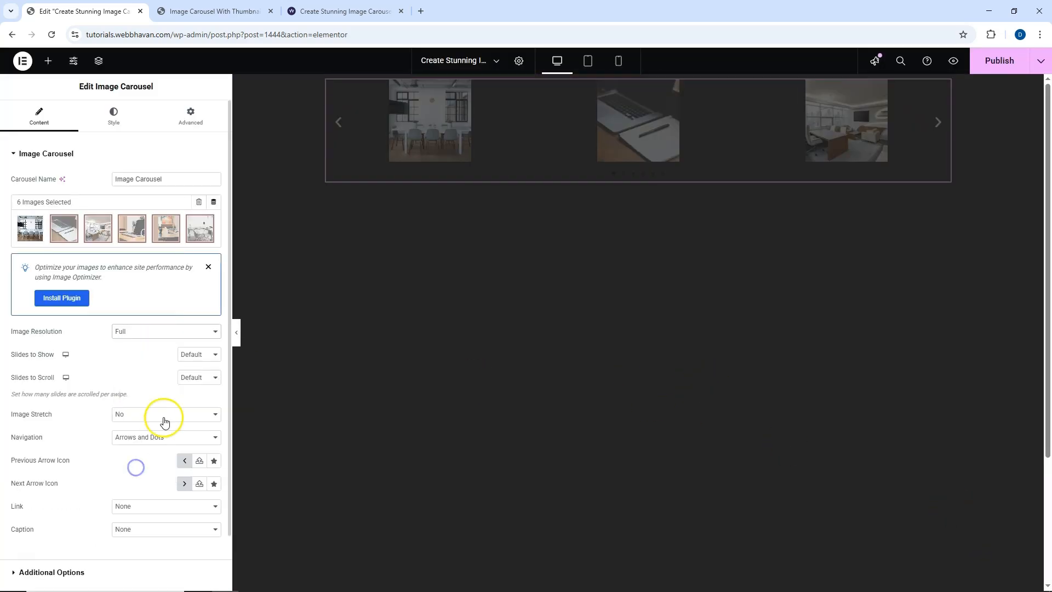
pyautogui.click(194, 357)
pyautogui.click(194, 377)
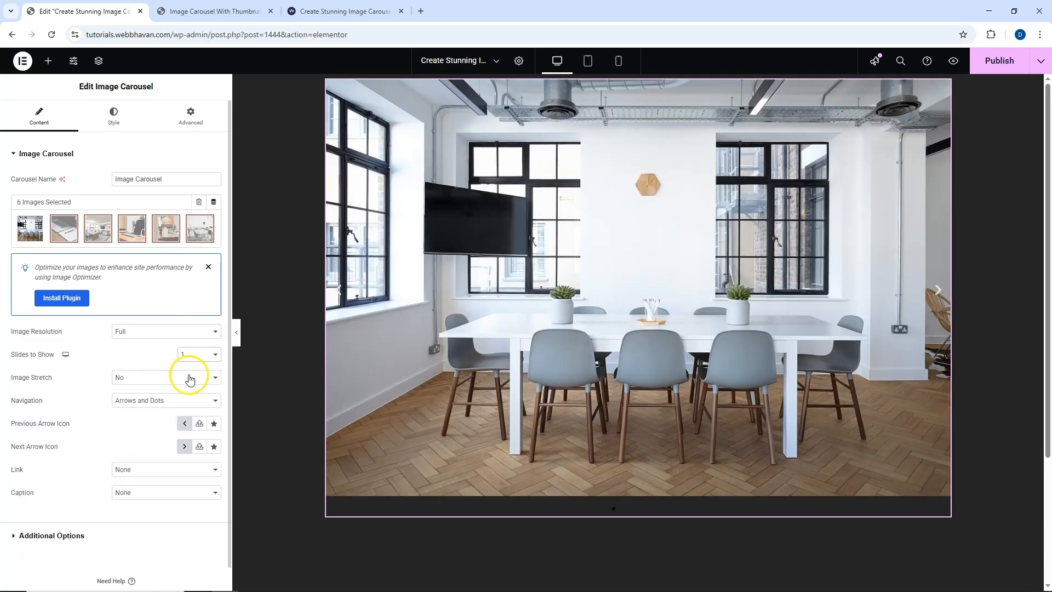
pyautogui.click(130, 406)
pyautogui.click(144, 447)
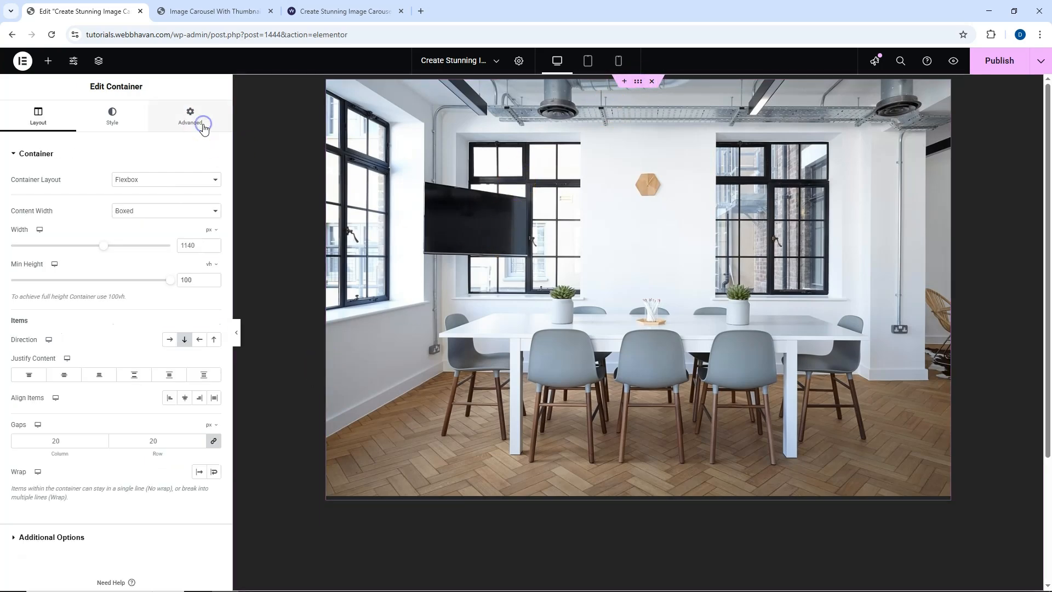
# Step: Unlink the container's padding values and set the top and bottom padding to 50 px
pyautogui.click(204, 124)
pyautogui.click(213, 235)
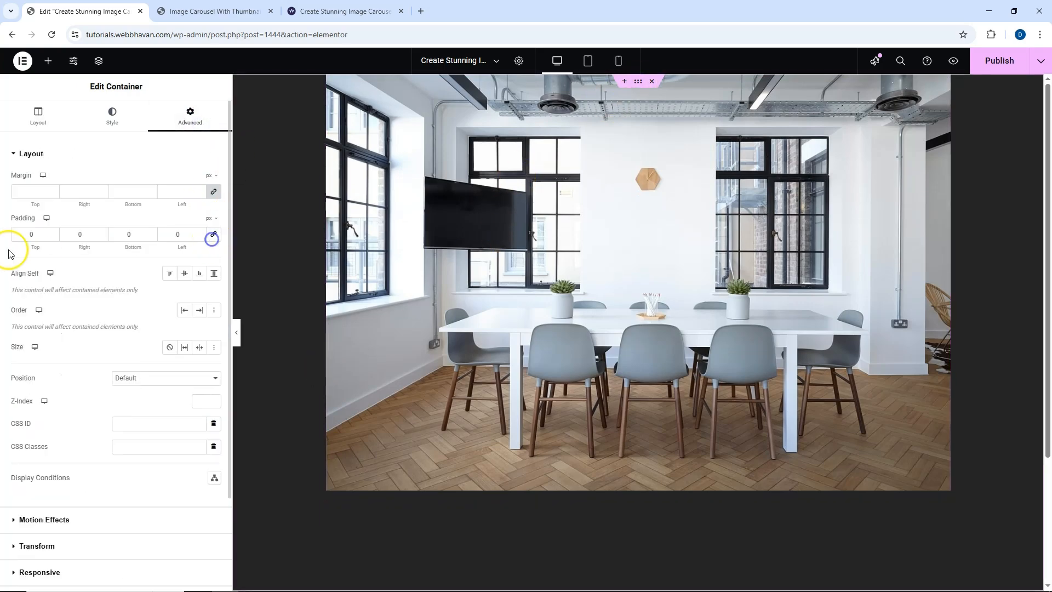
pyautogui.write('5')
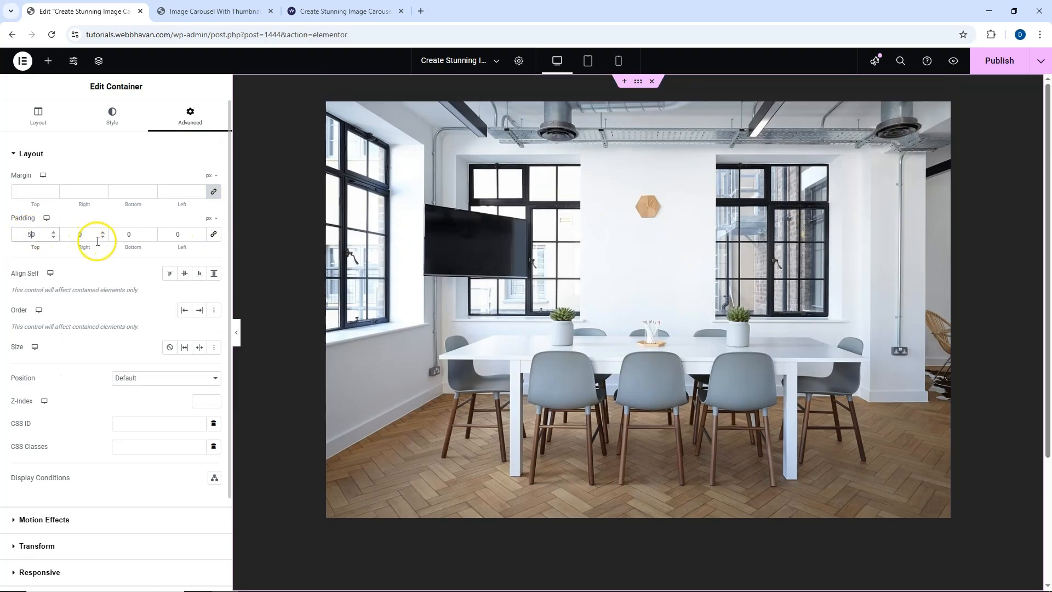
pyautogui.click(122, 234)
pyautogui.write('5')
# Step: Set the container's boxed content width to 1000 px
pyautogui.click(47, 125)
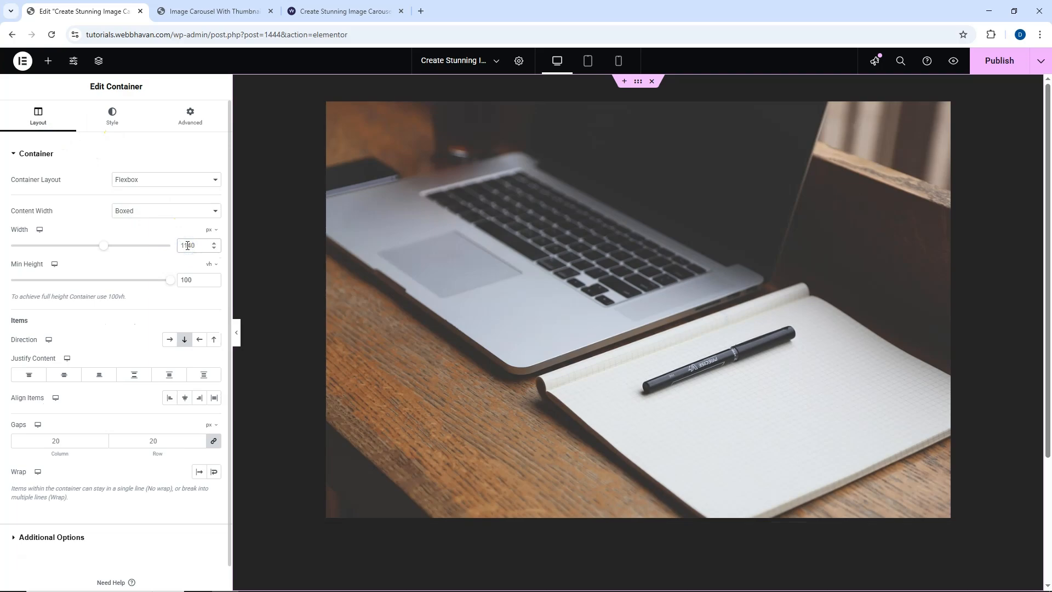
pyautogui.doubleClick(188, 245)
pyautogui.write('1000')
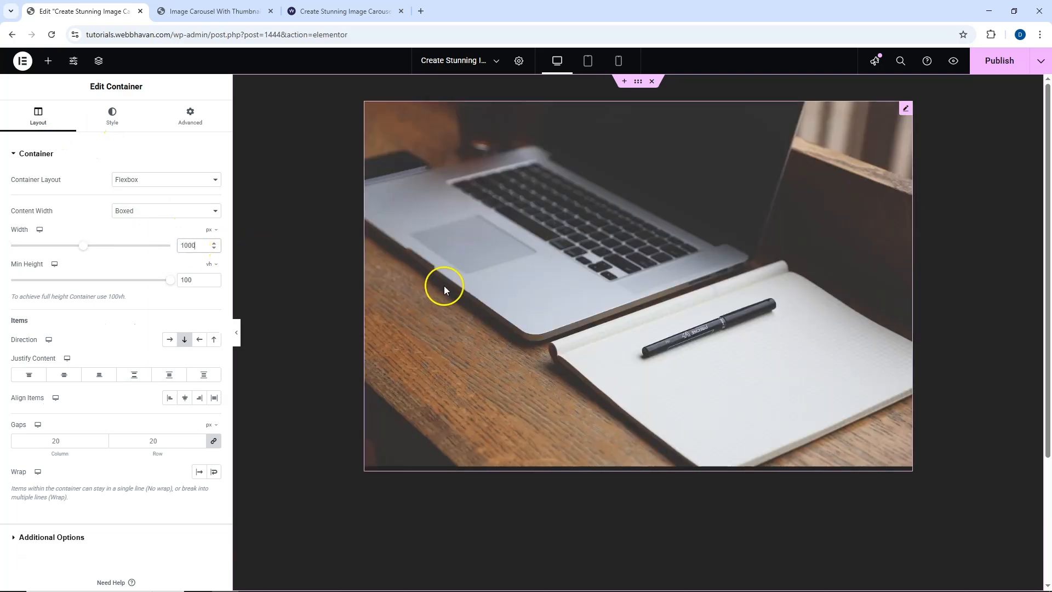
# Step: Add a second Image Carousel widget directly below the main carousel in the same container
pyautogui.click(619, 249)
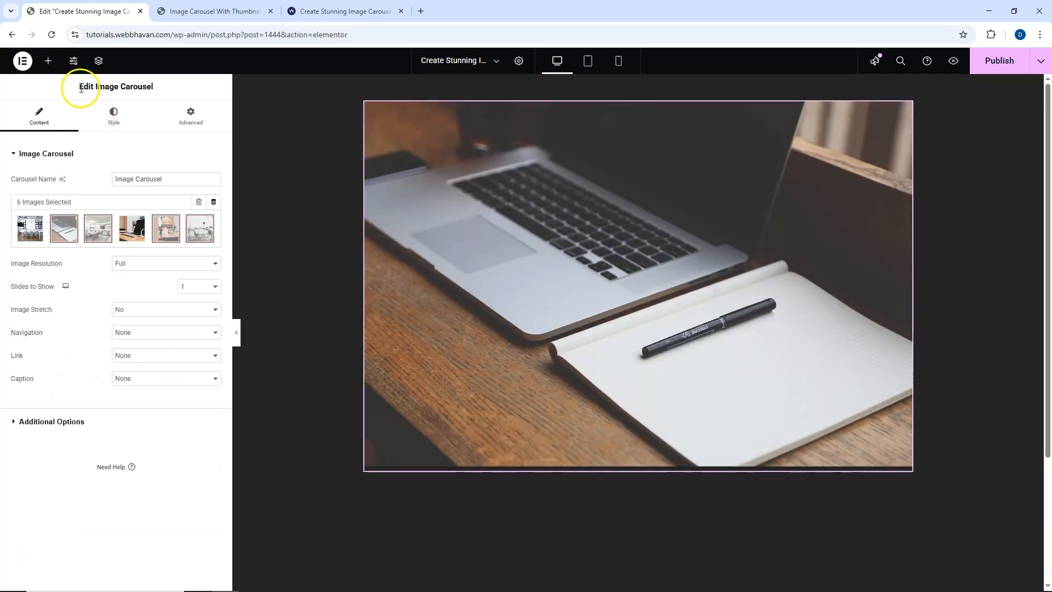
pyautogui.click(48, 61)
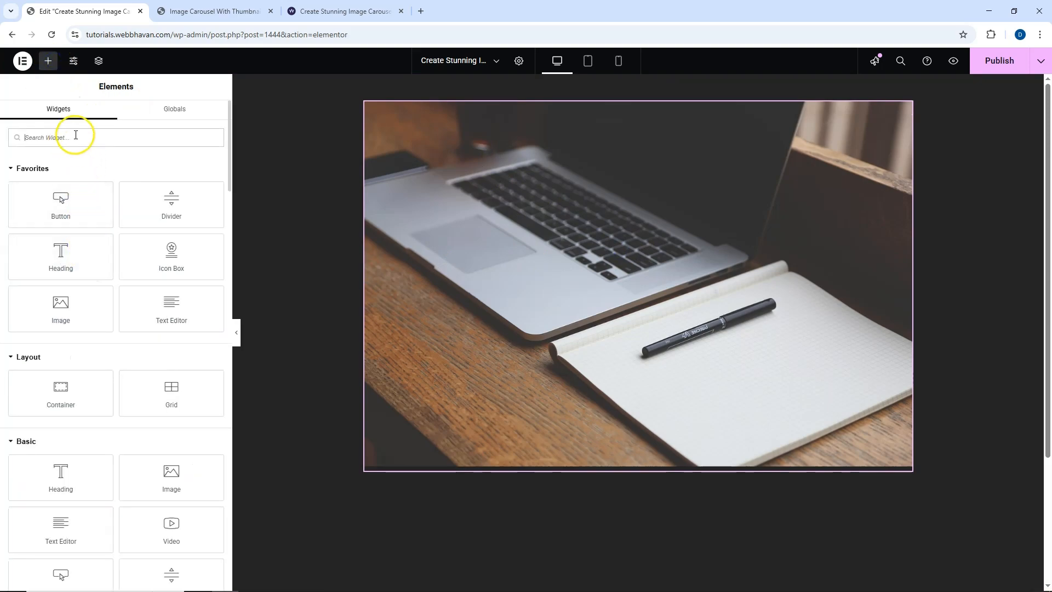
pyautogui.write('image')
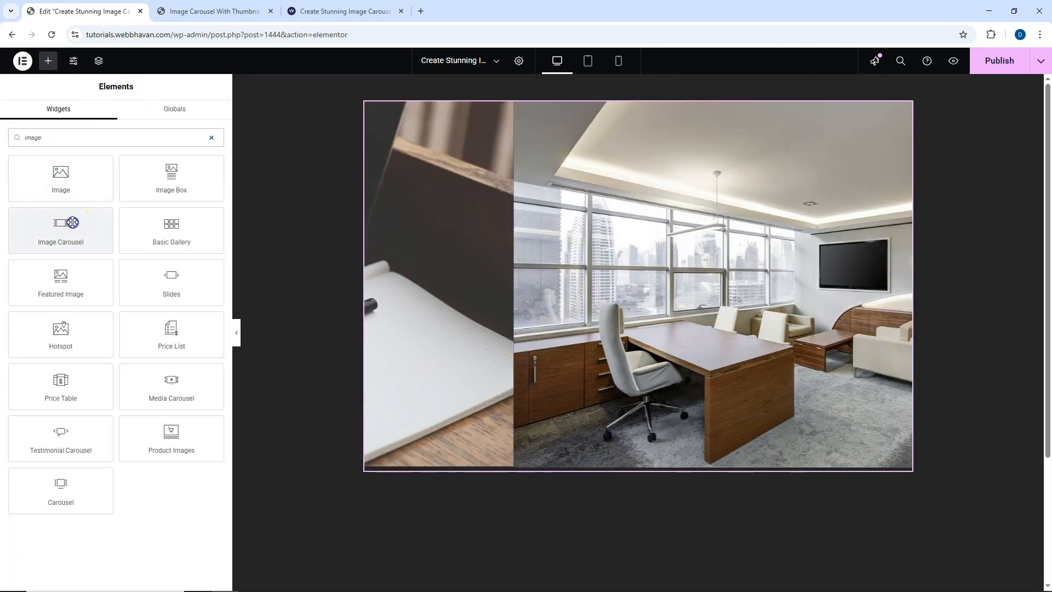
pyautogui.moveTo(73, 222); pyautogui.dragTo(540, 400)
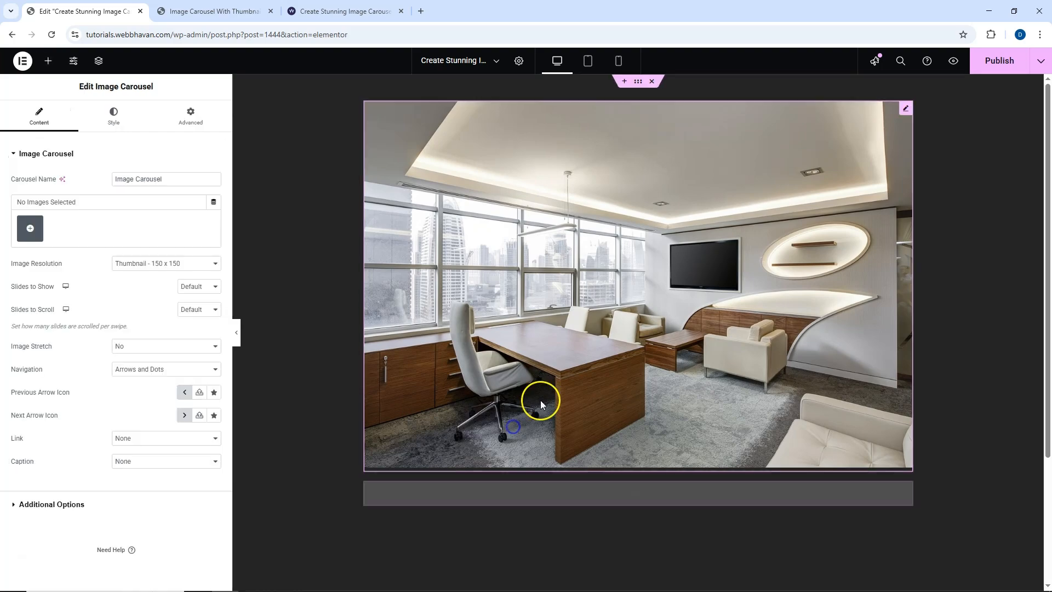
# Step: Fill the second carousel with the same six office images, in the same order from office-1 to office-7
pyautogui.click(30, 228)
pyautogui.click(576, 216)
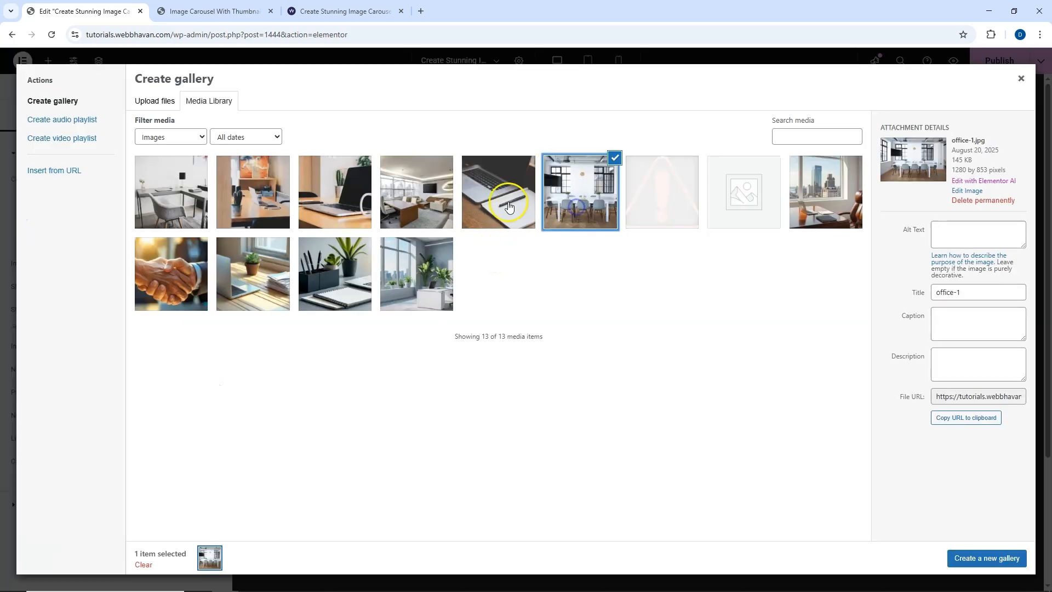
pyautogui.click(509, 204)
pyautogui.click(425, 204)
pyautogui.click(356, 198)
pyautogui.click(276, 204)
pyautogui.click(193, 199)
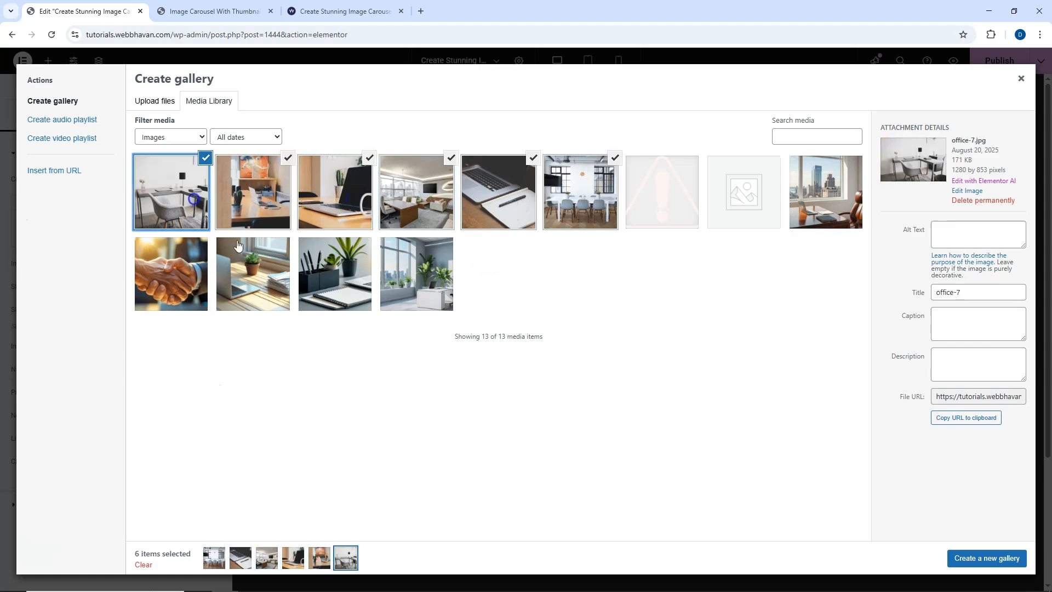
pyautogui.click(972, 559)
pyautogui.click(978, 558)
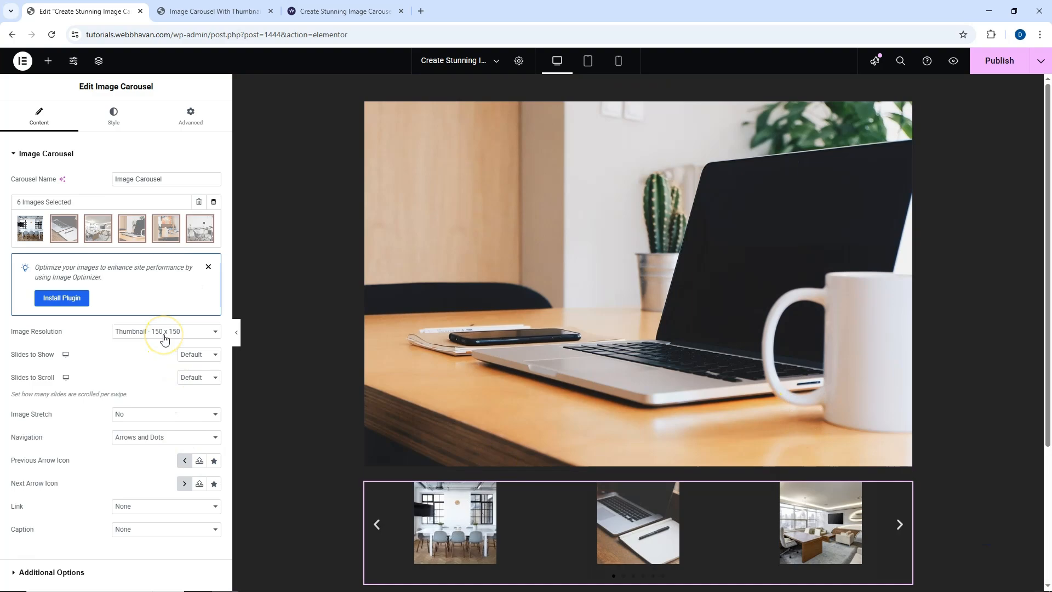
# Step: Configure the thumbnail carousel with Full image resolution, 4 slides to show and Arrows navigation
pyautogui.click(164, 340)
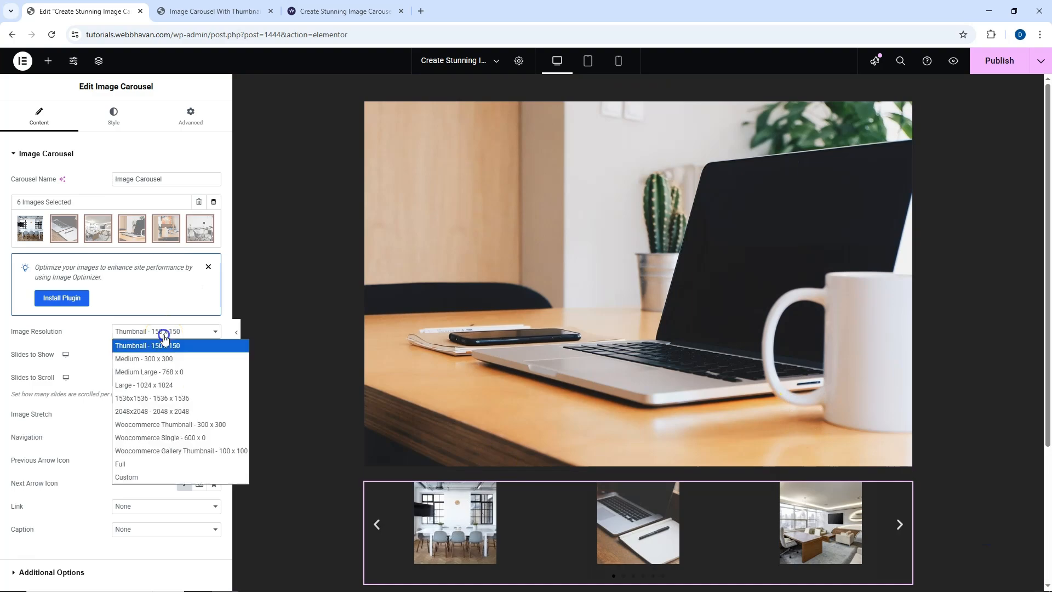
pyautogui.click(137, 460)
pyautogui.click(191, 365)
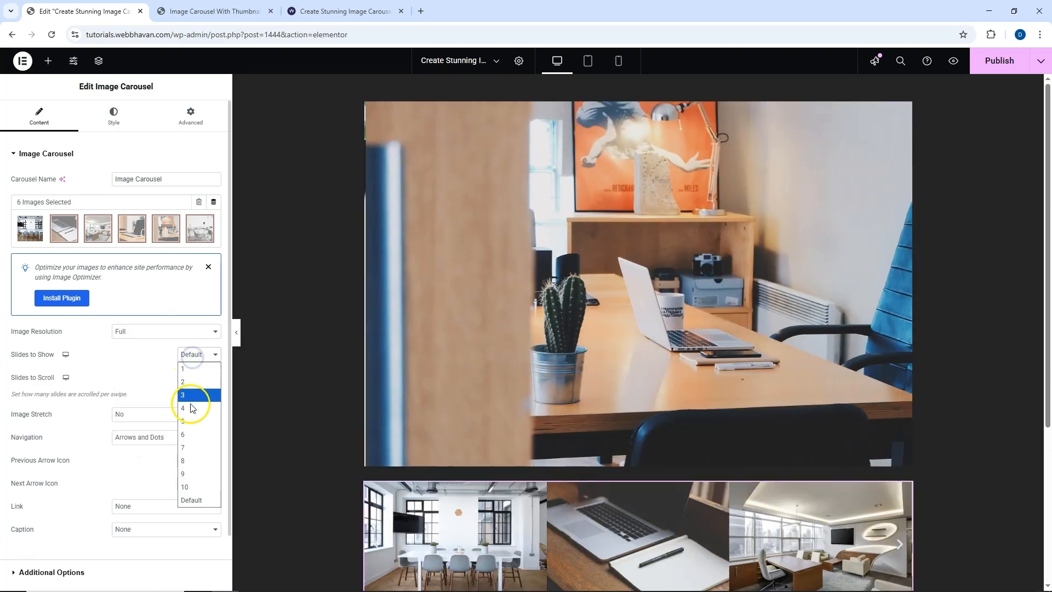
pyautogui.click(192, 406)
pyautogui.scroll(-1, 485, 403)
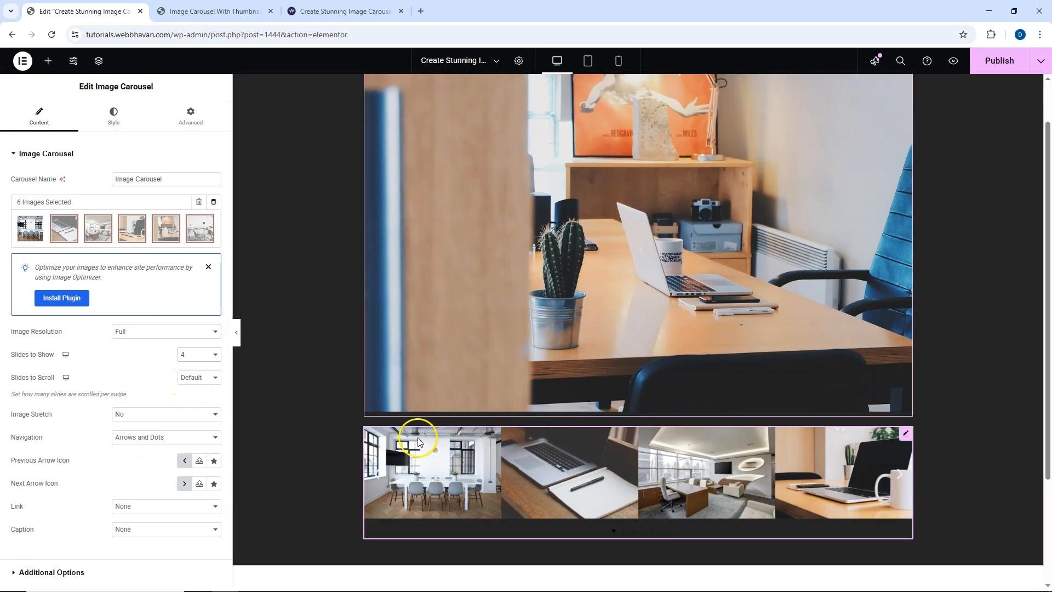
pyautogui.click(151, 438)
pyautogui.click(140, 462)
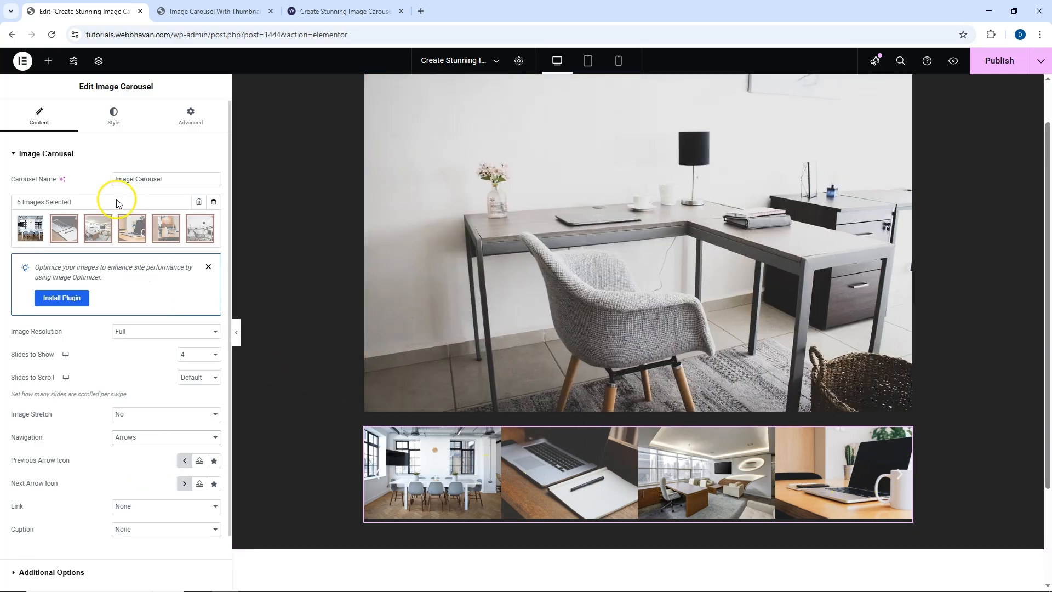
# Step: Give the thumbnail carousel's images custom spacing of 10
pyautogui.click(114, 118)
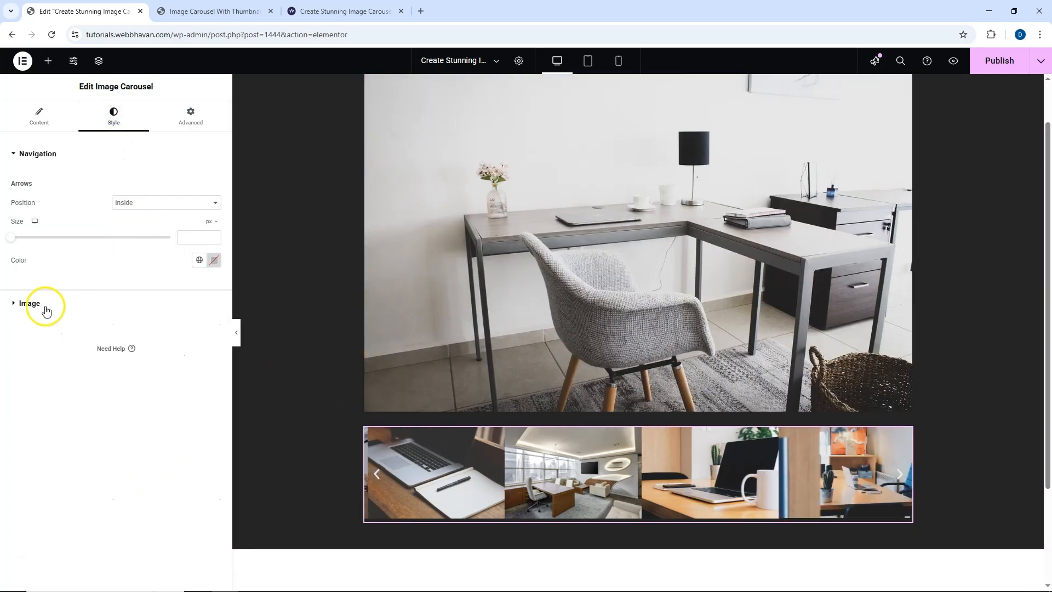
pyautogui.click(41, 306)
pyautogui.click(137, 230)
pyautogui.click(140, 254)
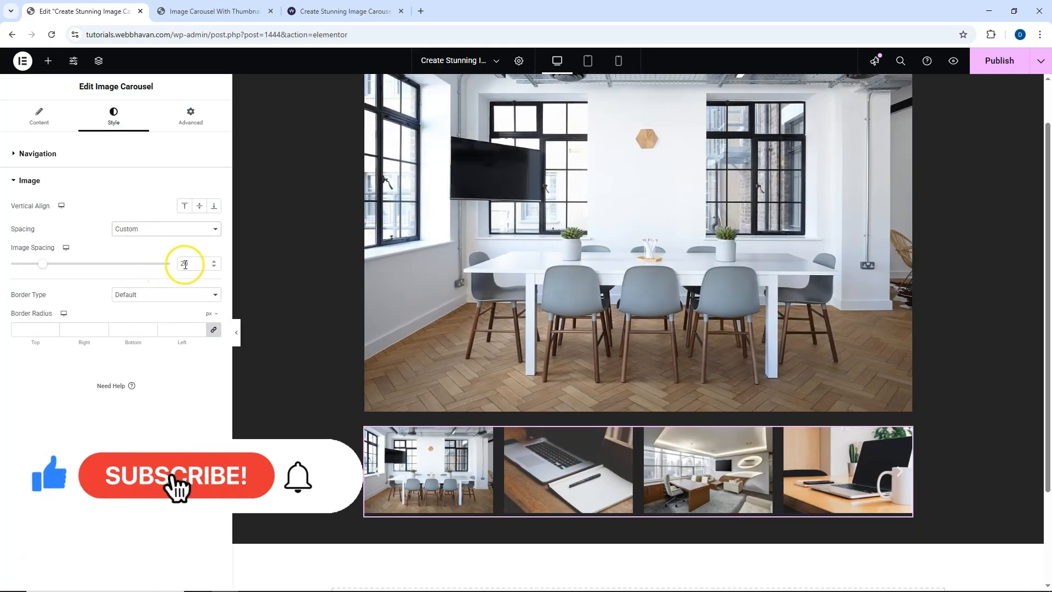
pyautogui.doubleClick(184, 263)
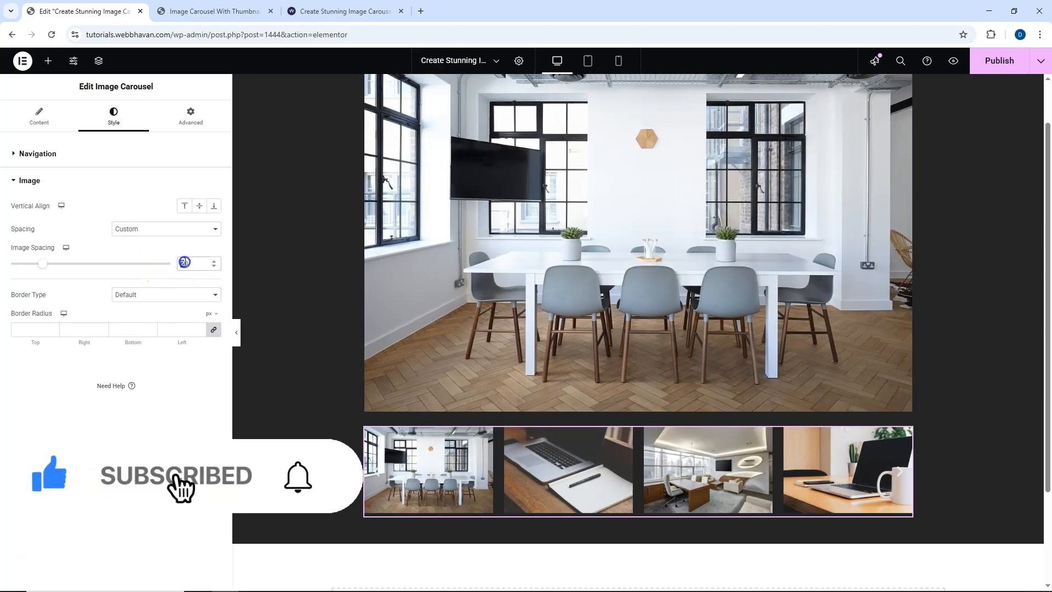
pyautogui.write('10')
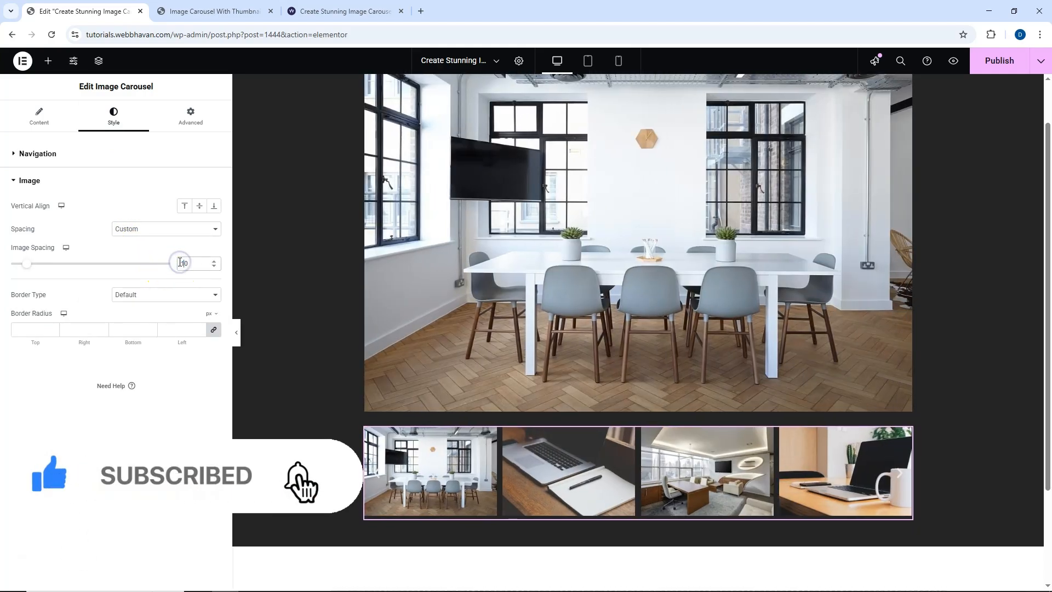
# Step: Add a solid white (#FFFFFF) border, 3 px wide on all sides, to the thumbnail carousel's images
pyautogui.click(142, 294)
pyautogui.click(141, 335)
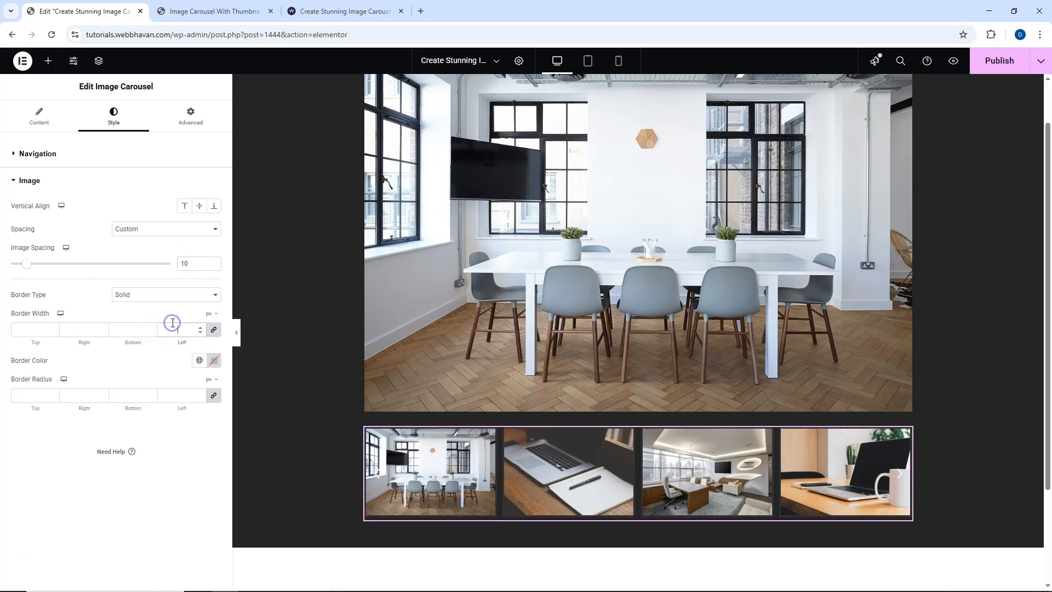
pyautogui.click(214, 360)
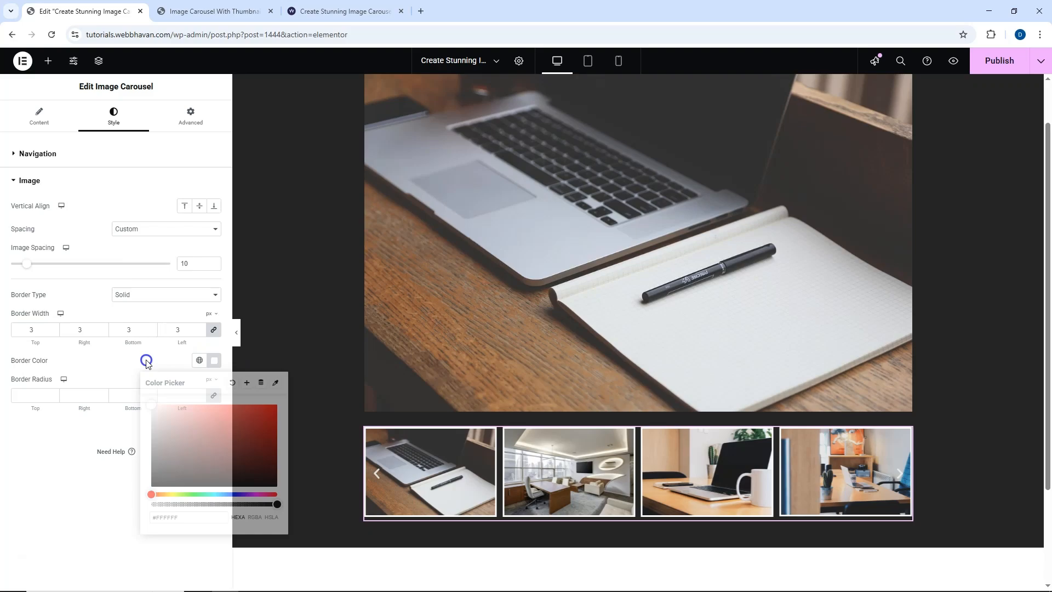
pyautogui.click(146, 361)
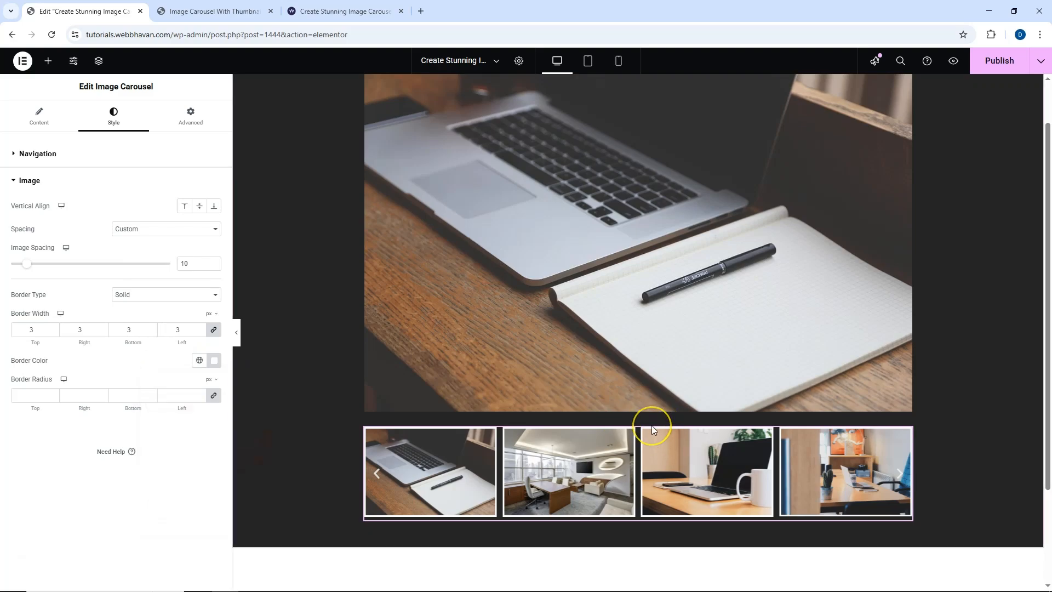
# Step: Set the carousel container's column and row gaps to 0 and publish the page
pyautogui.scroll(1, 652, 426)
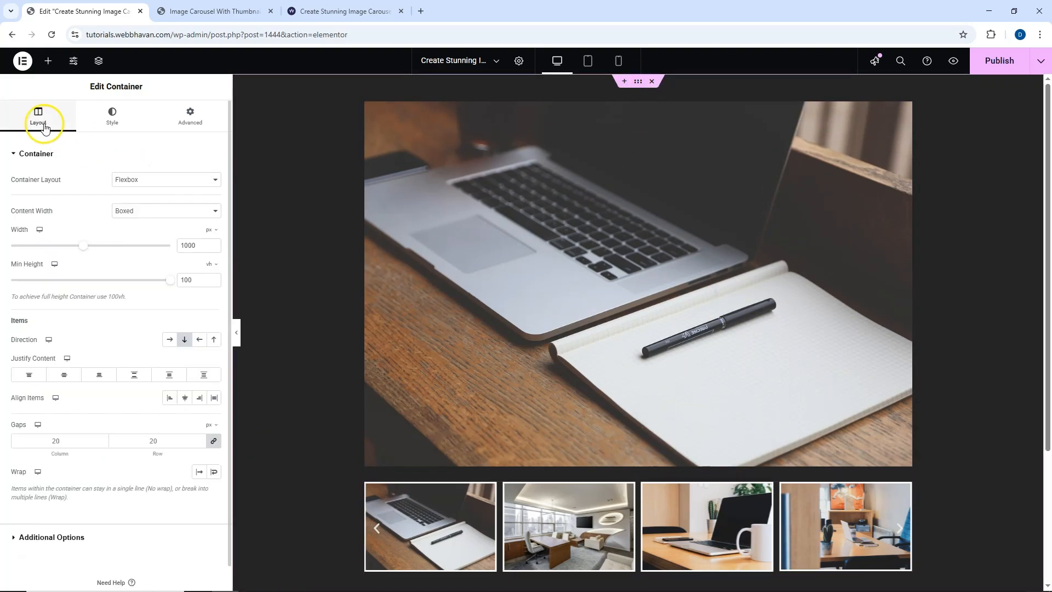
pyautogui.click(216, 444)
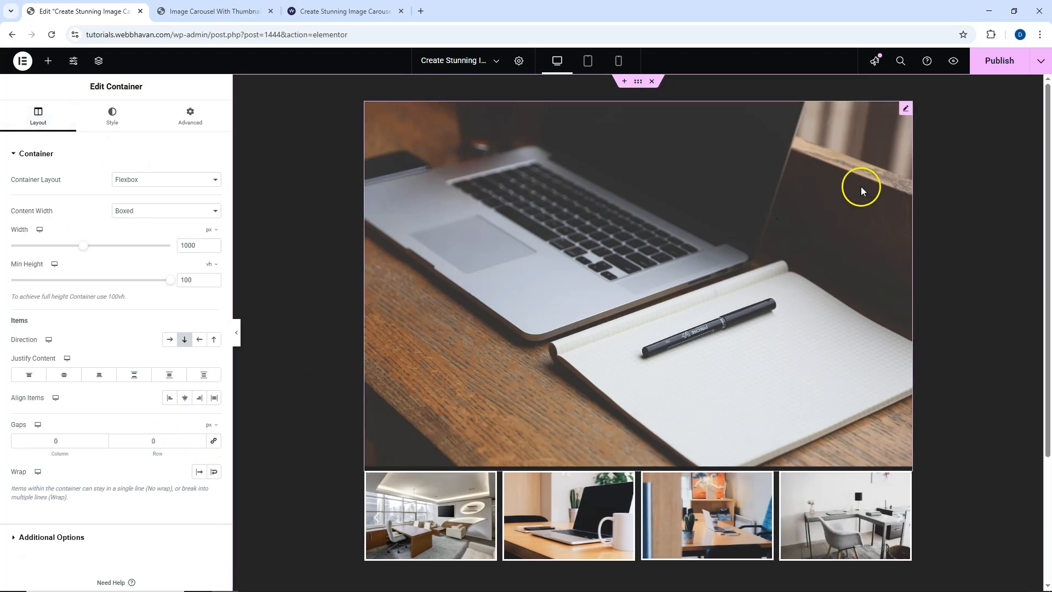
pyautogui.click(981, 65)
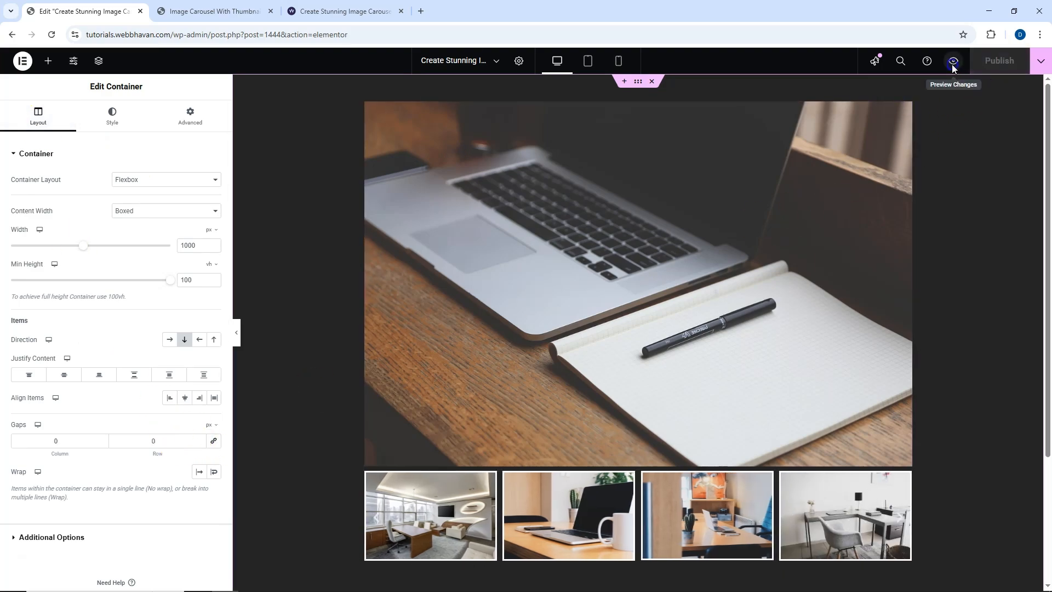
# Step: Preview the published page and test the thumbnail carousel's next arrow
pyautogui.click(953, 65)
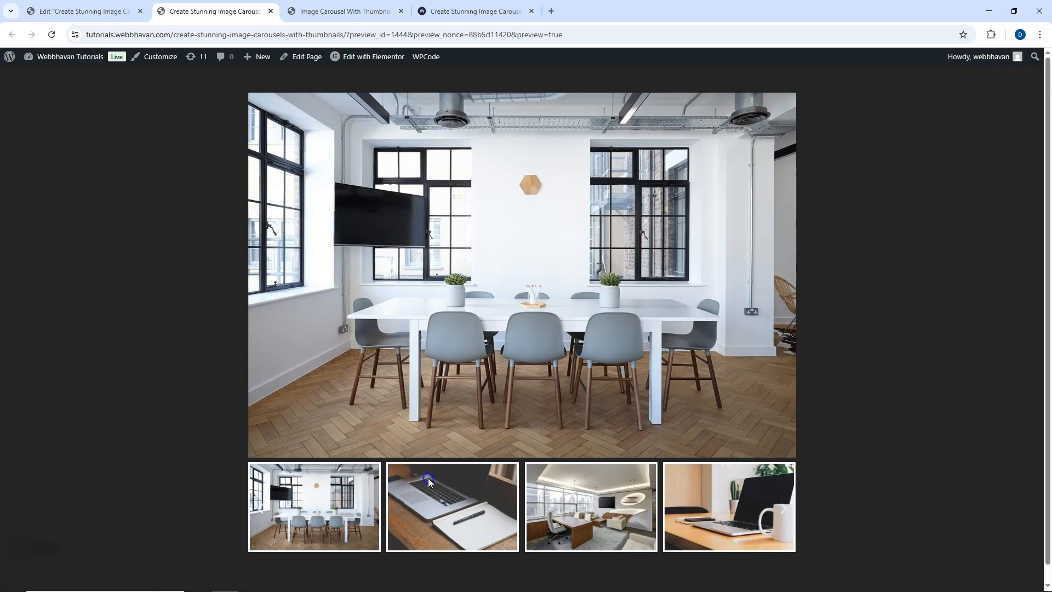
pyautogui.click(782, 511)
pyautogui.click(783, 511)
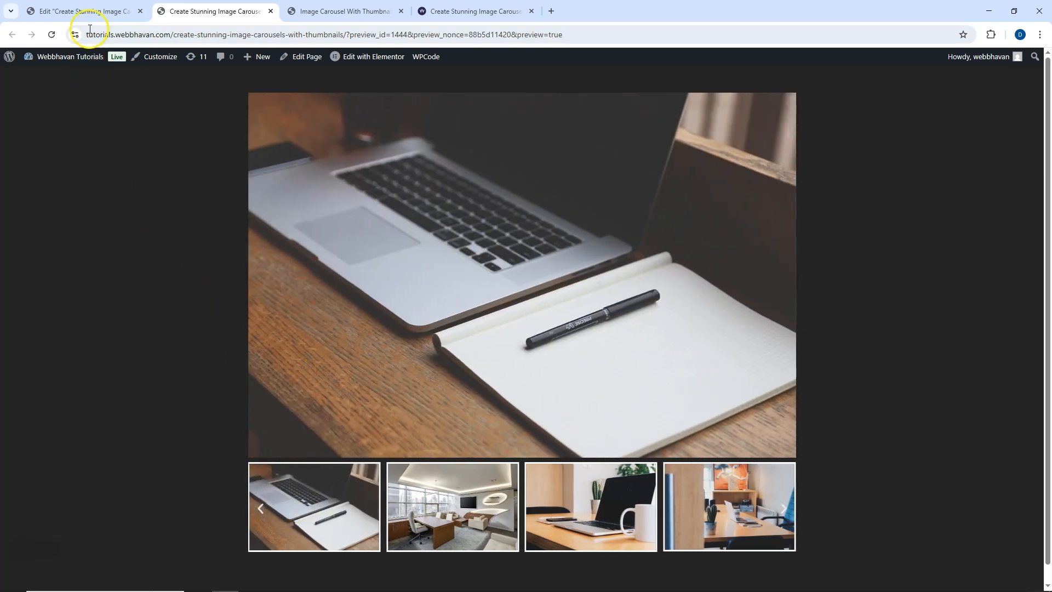
# Step: Return to the editor and replace the thumbnail carousel's previous arrow icon with the solid circled left chevron
pyautogui.click(86, 12)
pyautogui.click(522, 465)
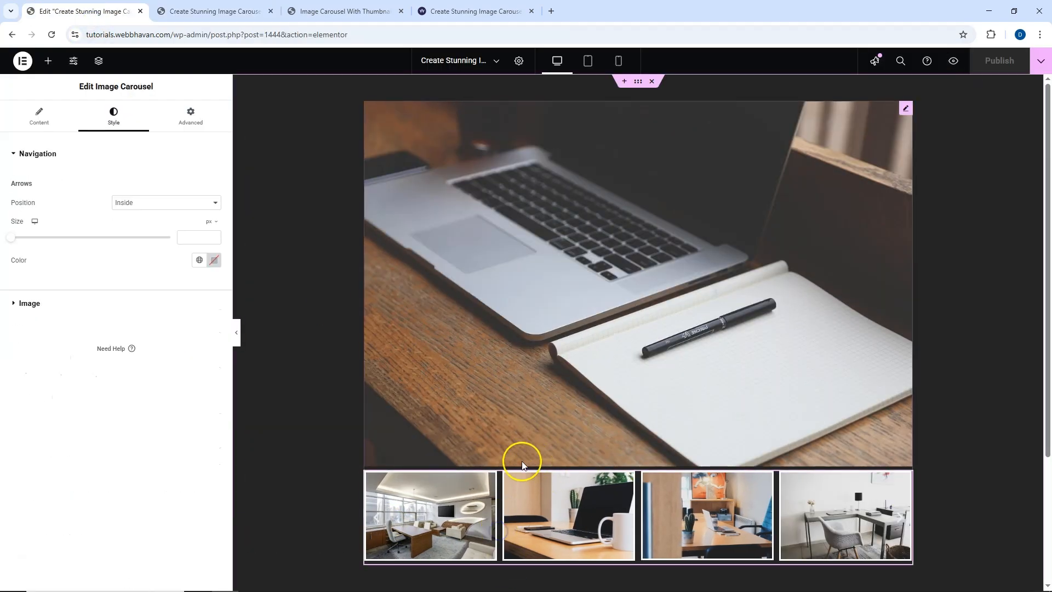
pyautogui.click(39, 117)
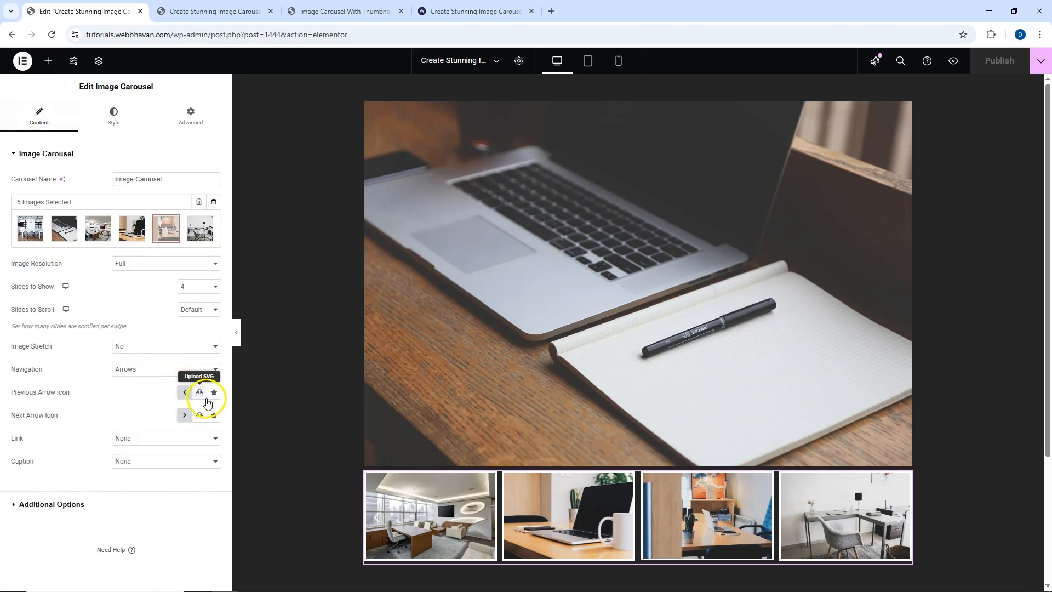
pyautogui.click(213, 463)
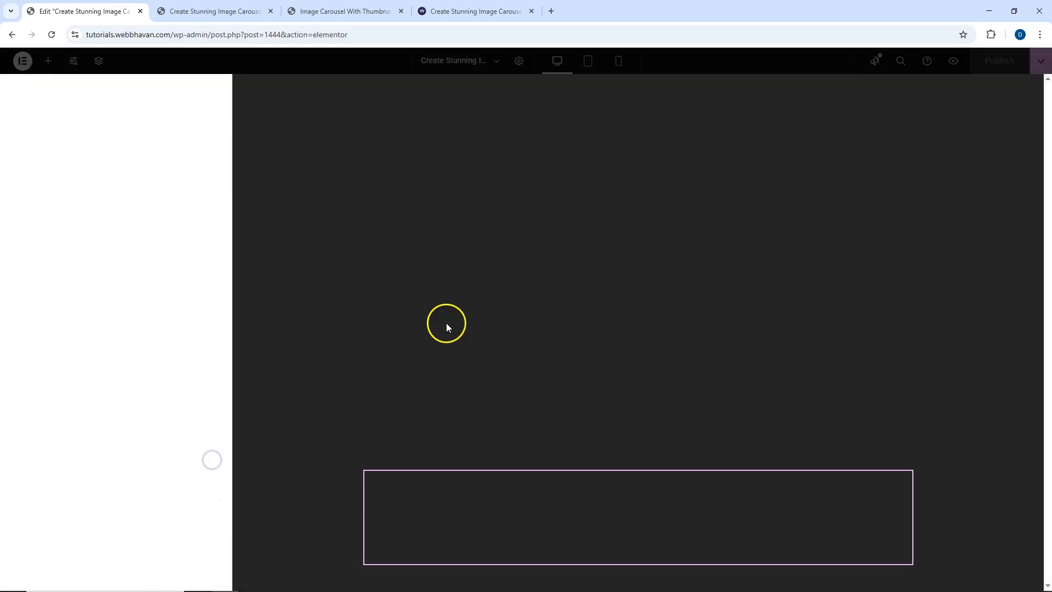
pyautogui.click(551, 284)
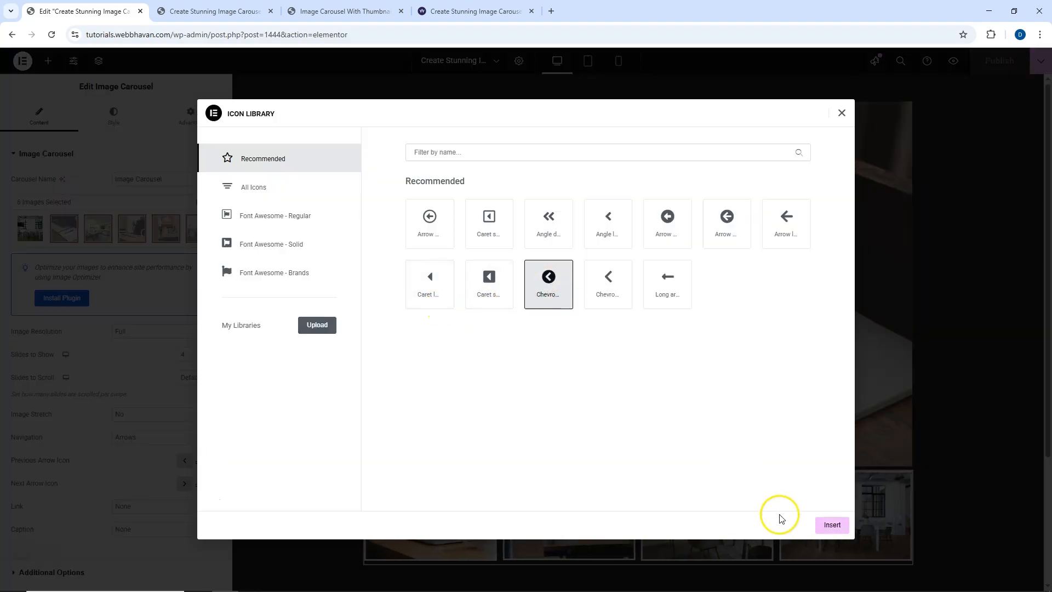
pyautogui.click(833, 524)
# Step: Replace the next arrow icon with the solid circled right chevron, then publish and check the preview
pyautogui.click(214, 489)
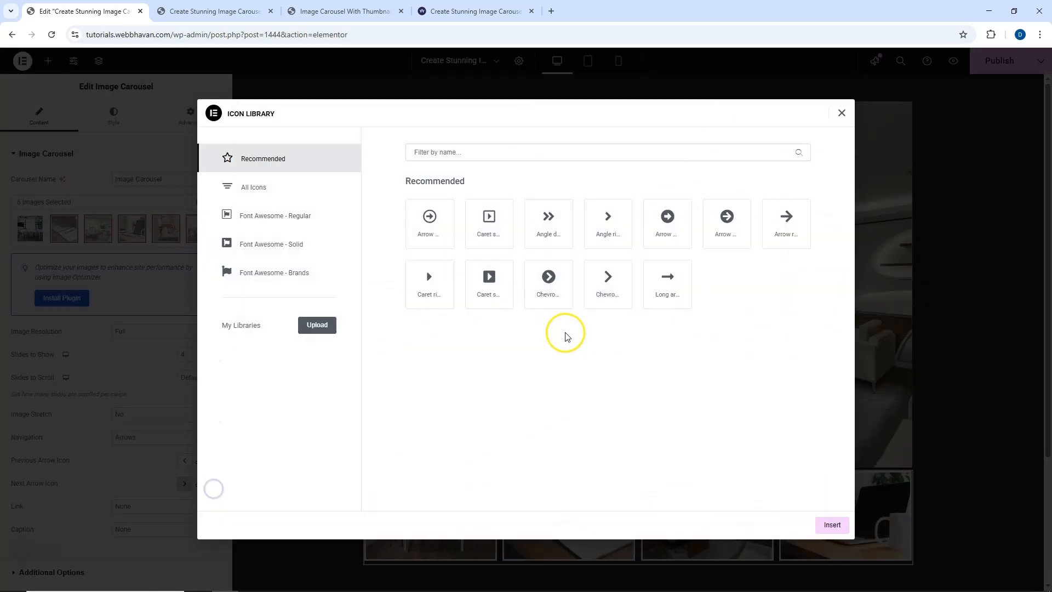
pyautogui.click(541, 287)
pyautogui.click(831, 524)
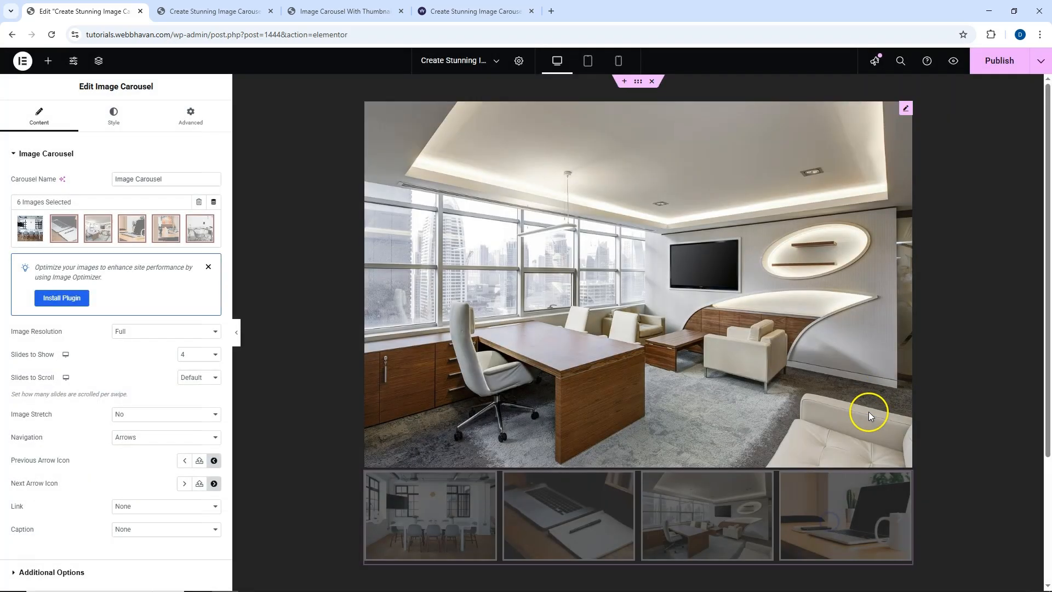
pyautogui.click(998, 61)
pyautogui.click(229, 16)
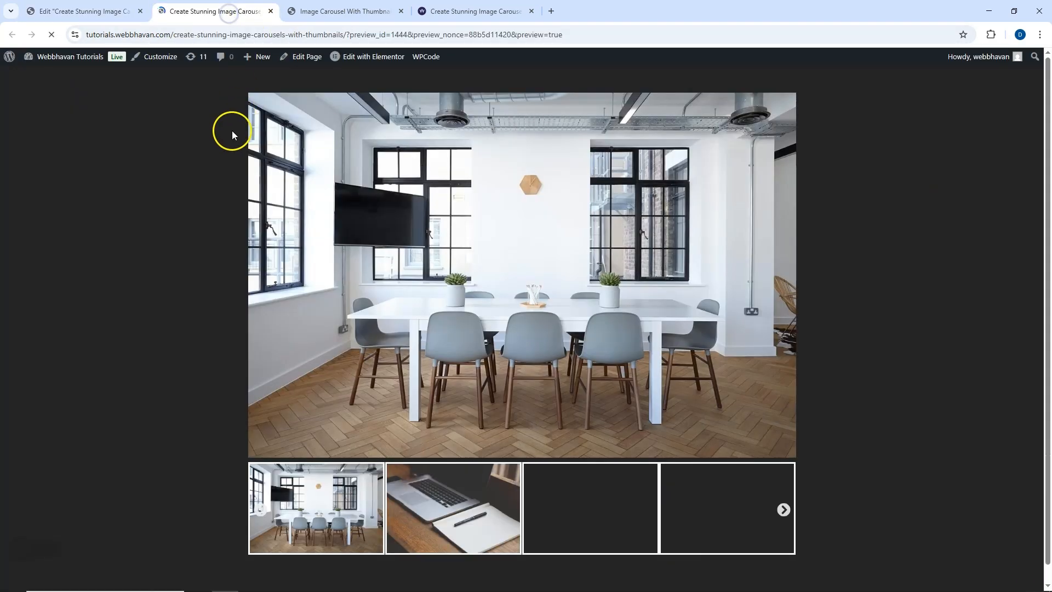
# Step: Copy the complete script and style code from the tutorial article's CODE section
pyautogui.click(477, 12)
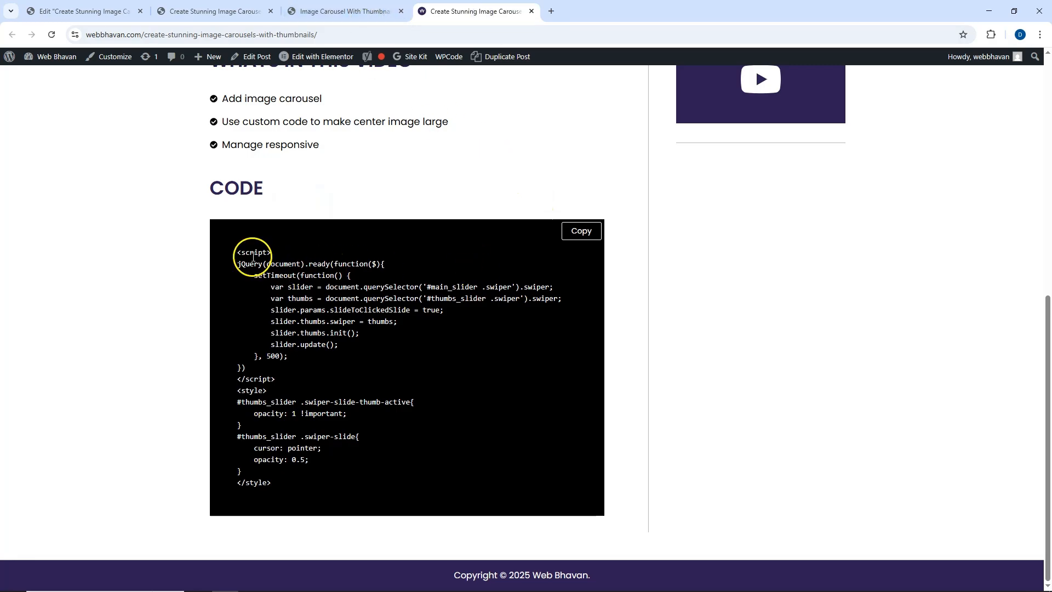
pyautogui.moveTo(240, 252); pyautogui.dragTo(312, 461)
pyautogui.hotkey('ctrl', 'c')
pyautogui.click(355, 430)
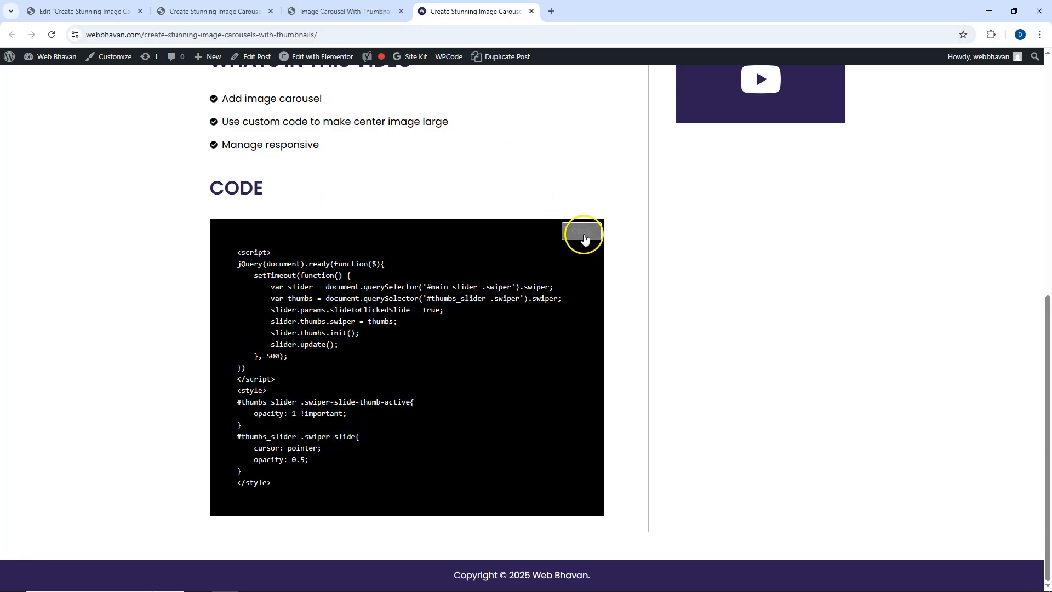
# Step: Return to the editor and add a new single-column Flexbox container below the carousel container
pyautogui.click(118, 14)
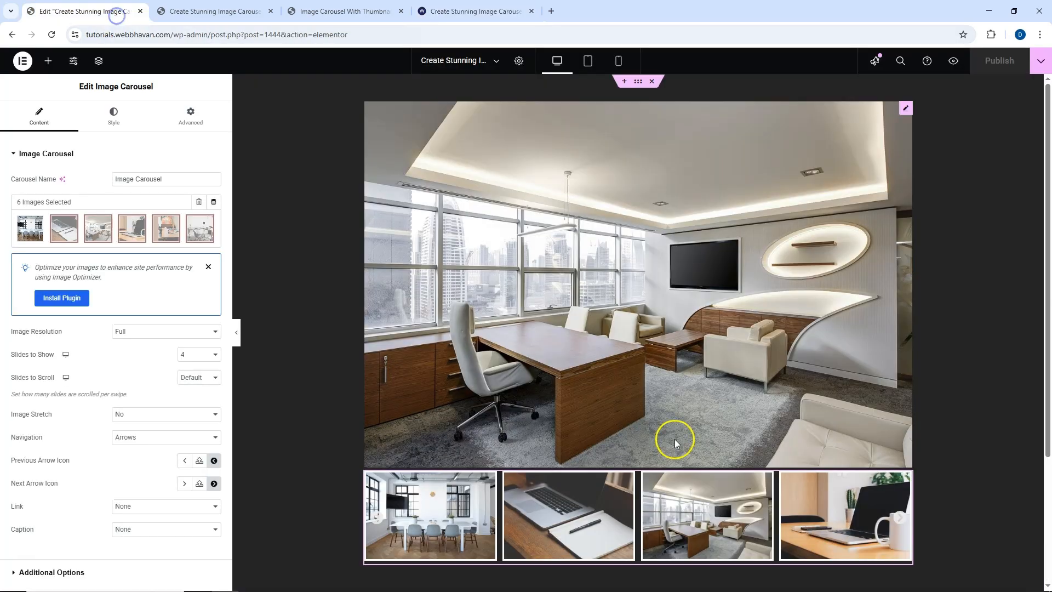
pyautogui.scroll(-3, 666, 483)
pyautogui.click(613, 508)
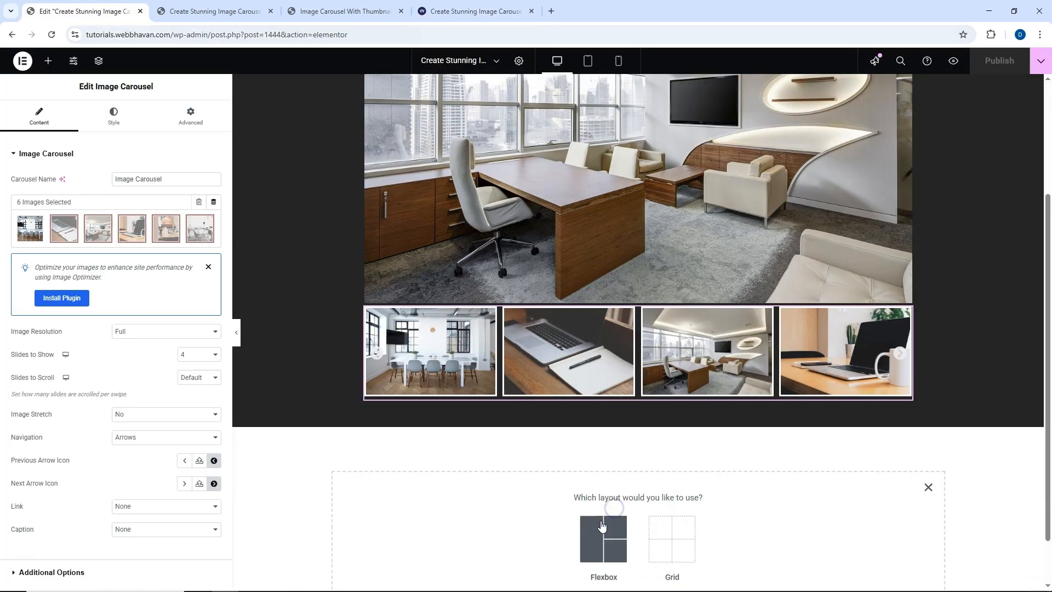
pyautogui.click(601, 526)
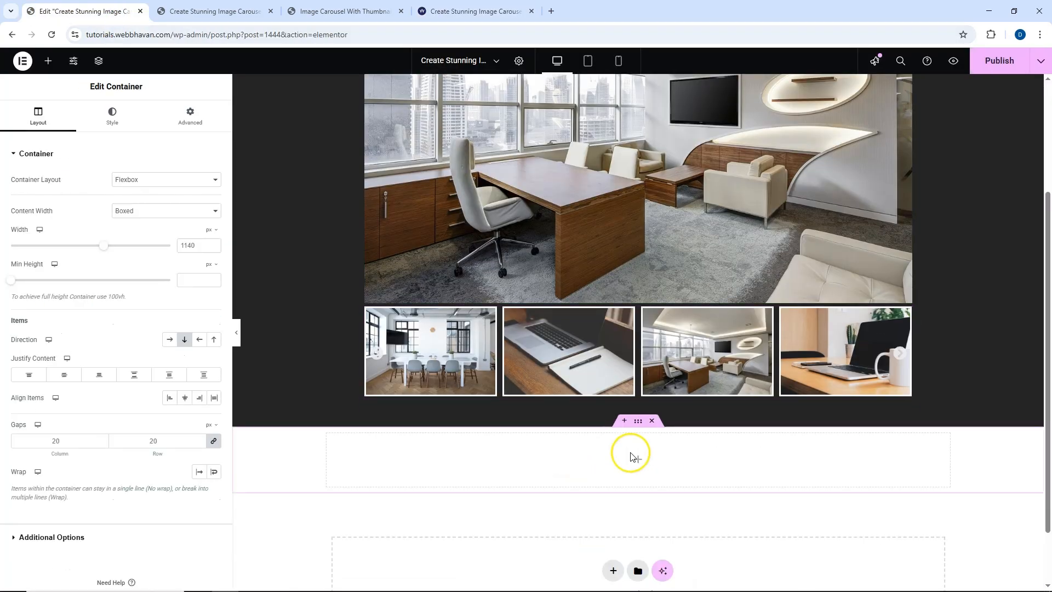
# Step: Place an HTML widget containing the copied script and style code in the new container and publish the page
pyautogui.click(48, 61)
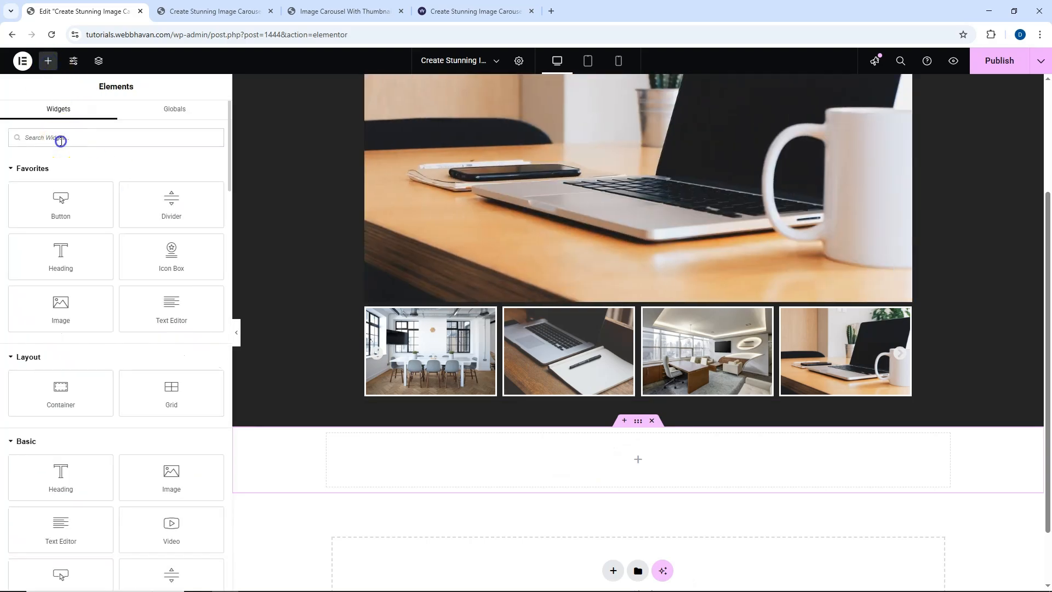
pyautogui.write('htm')
pyautogui.moveTo(61, 174); pyautogui.dragTo(431, 458)
pyautogui.click(127, 229)
pyautogui.hotkey('ctrl', 'v')
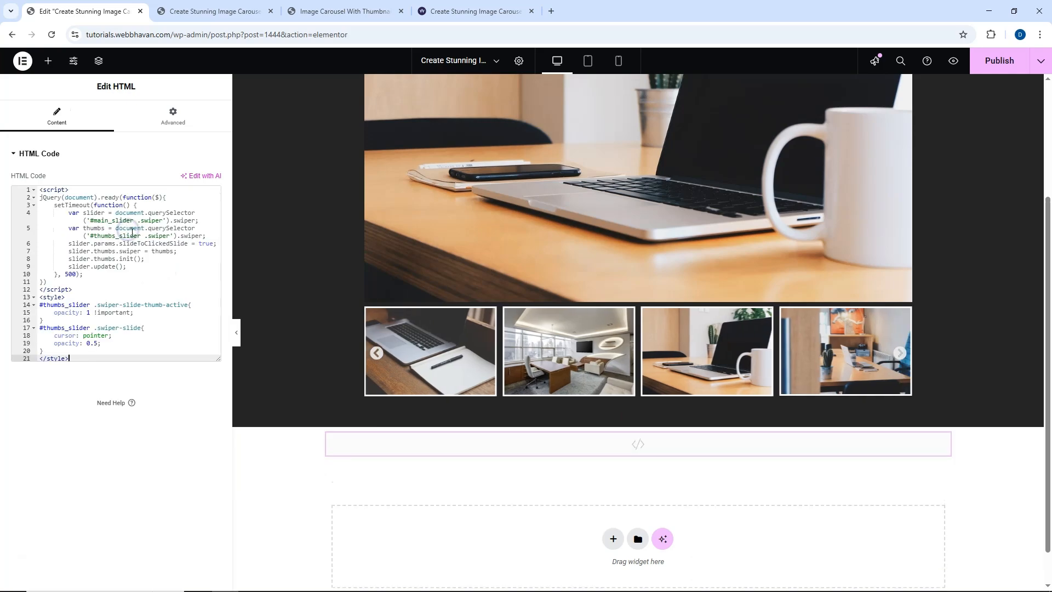
pyautogui.click(188, 303)
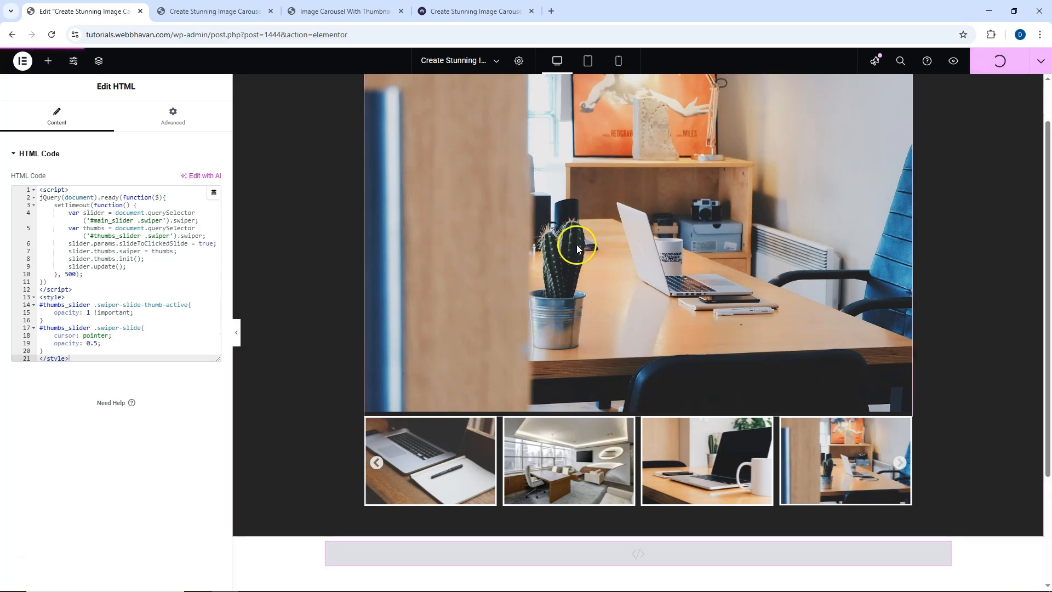
pyautogui.click(228, 11)
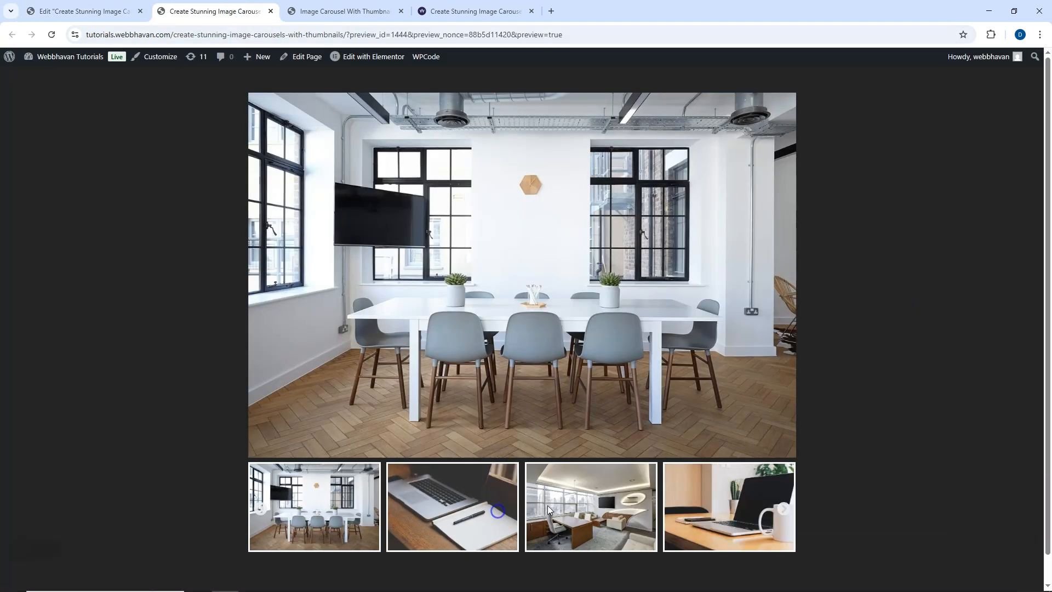
# Step: Copy the main_slider ID from the tutorial article's code and set it as the main carousel's CSS ID
pyautogui.click(471, 11)
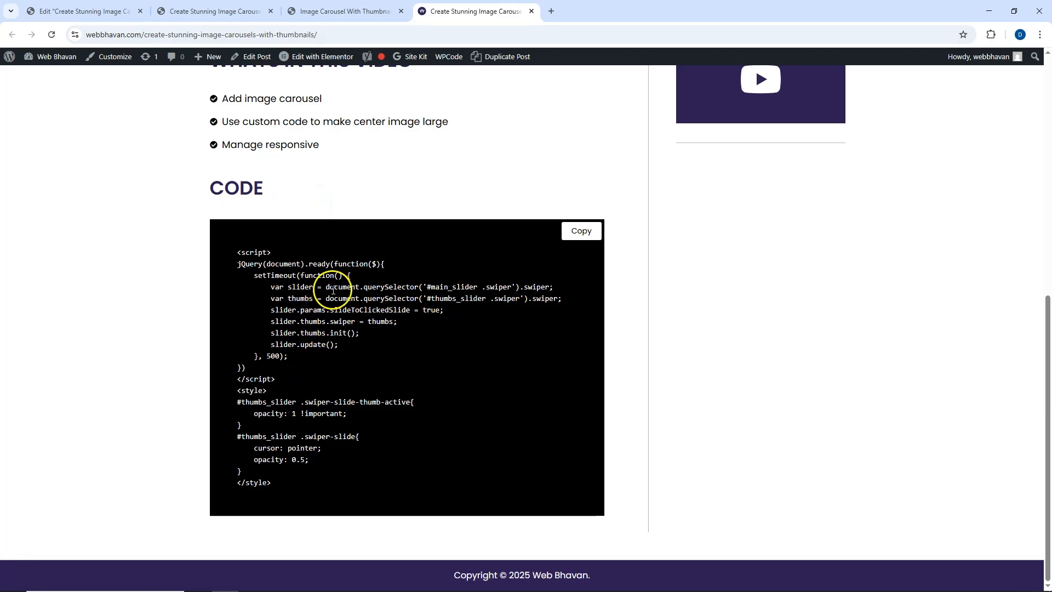
pyautogui.doubleClick(449, 287)
pyautogui.hotkey('ctrl', 'c')
pyautogui.doubleClick(463, 298)
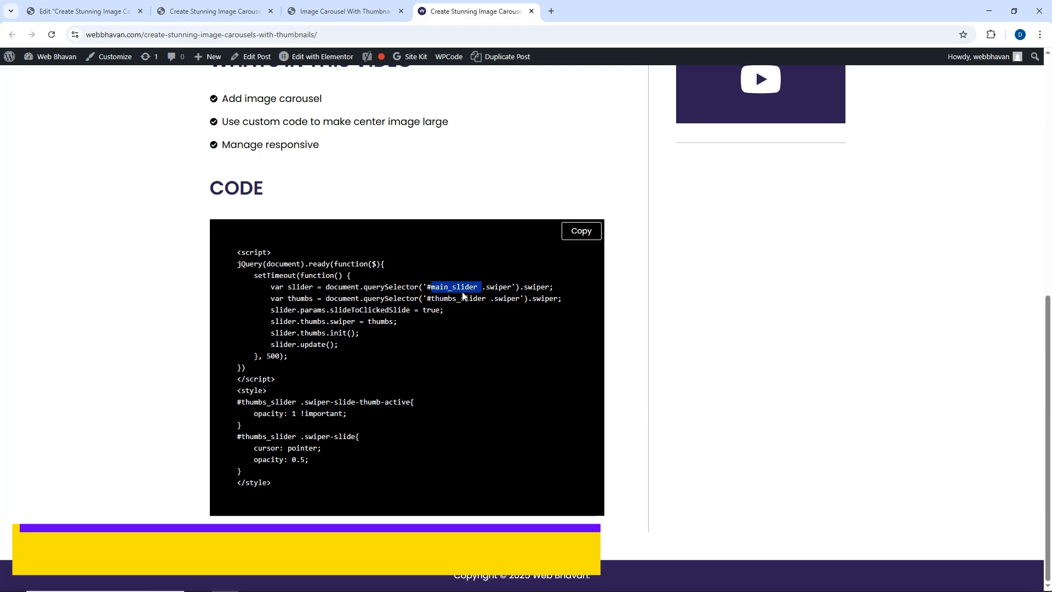
pyautogui.click(103, 12)
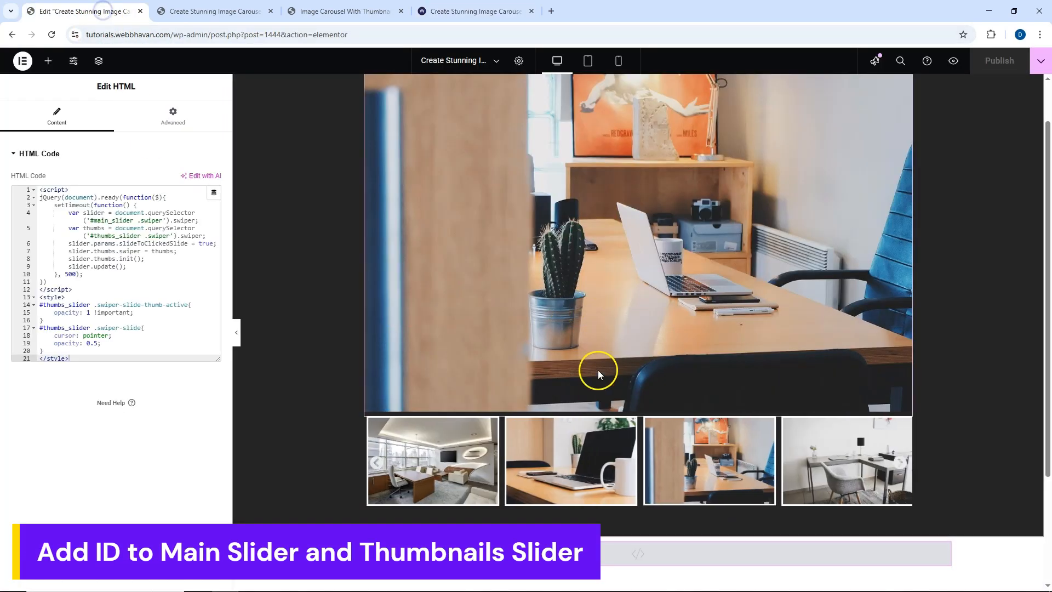
pyautogui.click(188, 113)
pyautogui.scroll(-2, 129, 421)
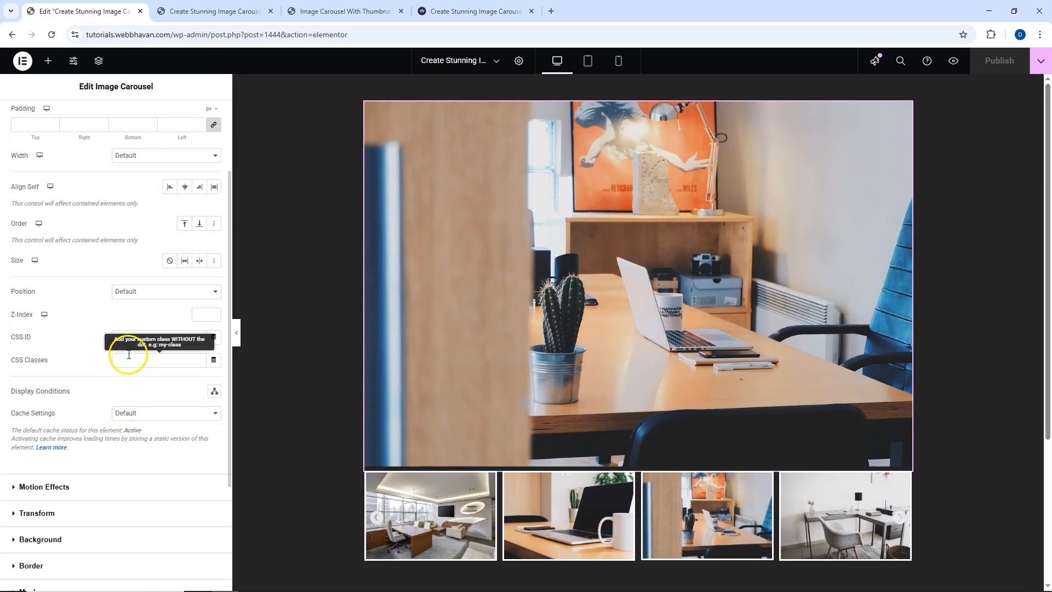
pyautogui.click(127, 337)
pyautogui.hotkey('ctrl', 'v')
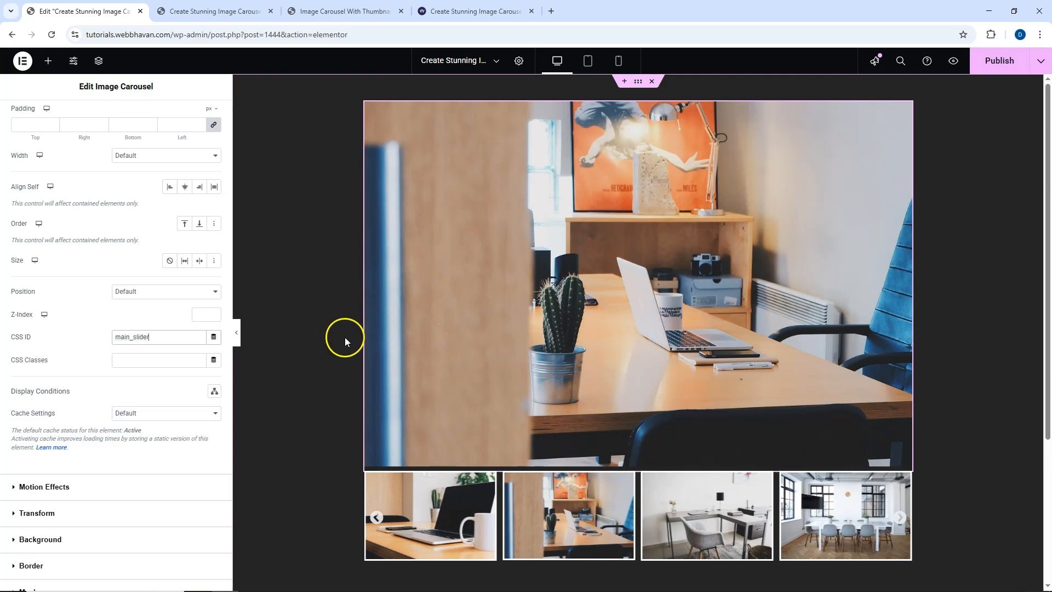
# Step: Set the thumbnail carousel's CSS ID to thumbs_slider, copied from the tutorial article's code, and publish the page
pyautogui.click(505, 11)
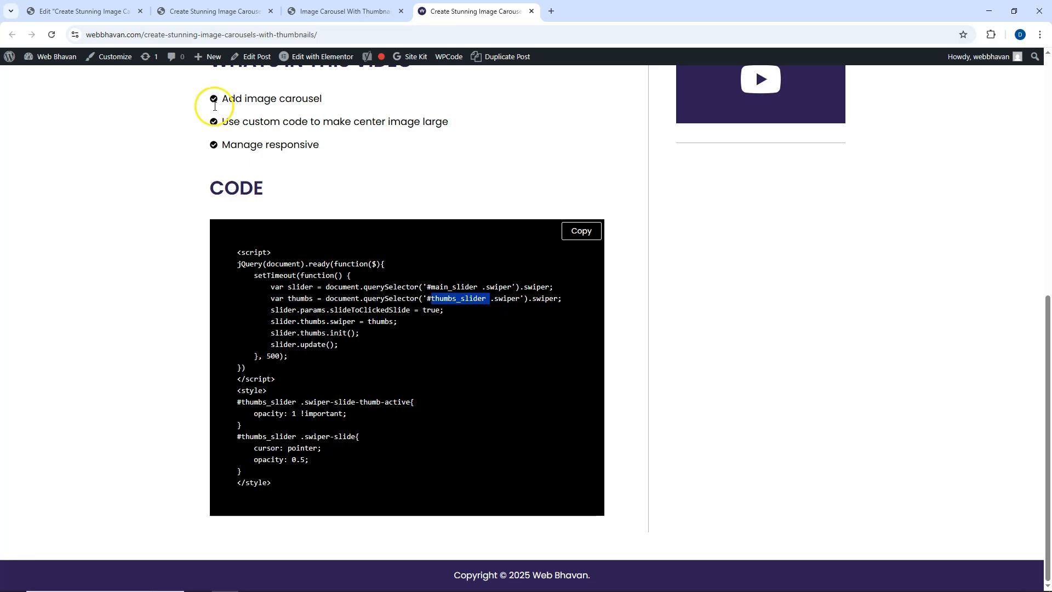
pyautogui.click(82, 11)
pyautogui.scroll(-2, 409, 386)
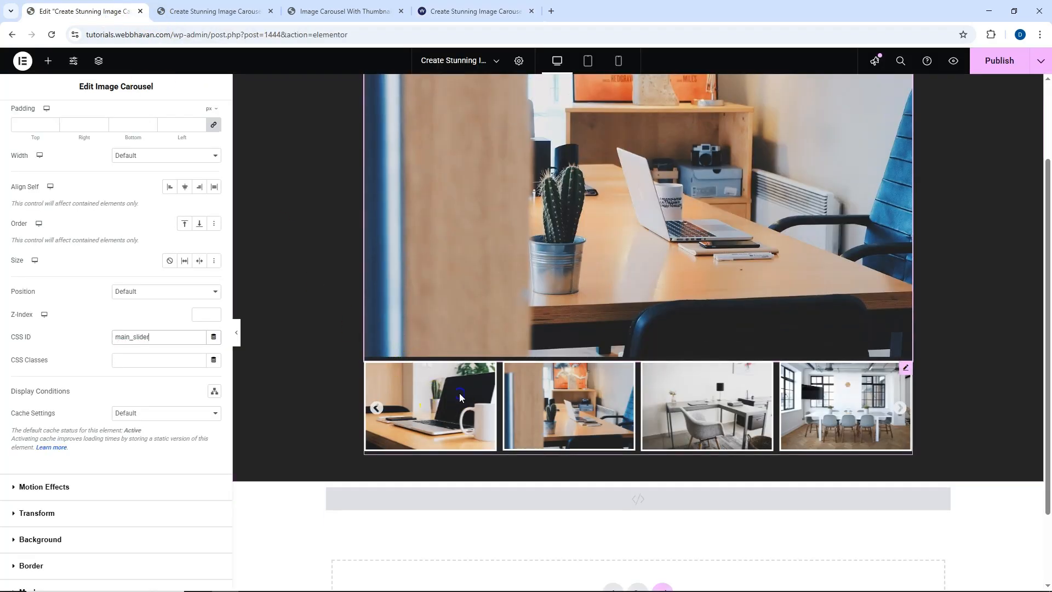
pyautogui.click(461, 397)
pyautogui.click(190, 115)
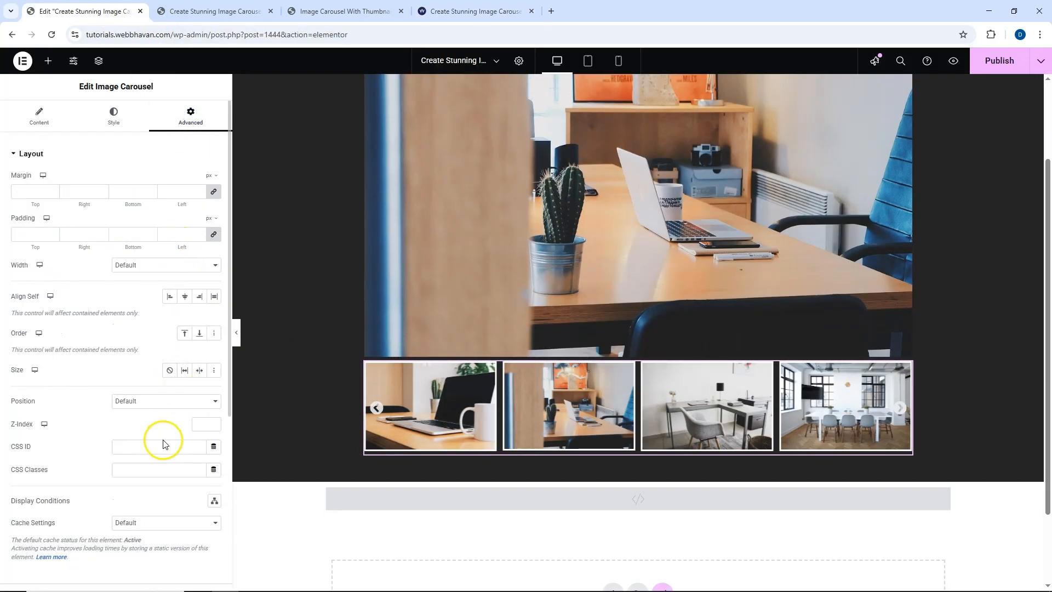
pyautogui.click(158, 447)
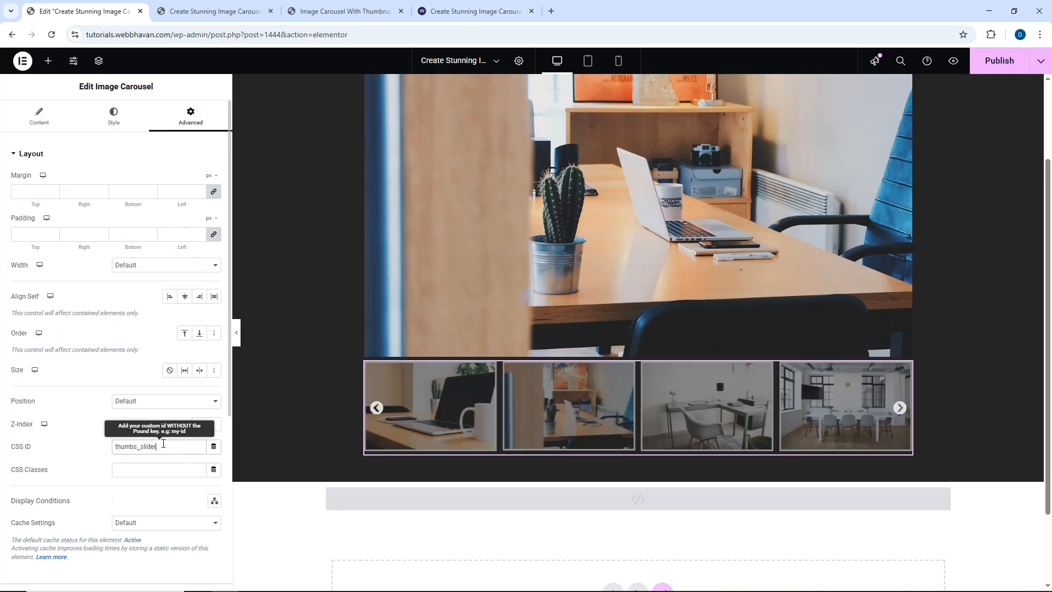
pyautogui.click(999, 60)
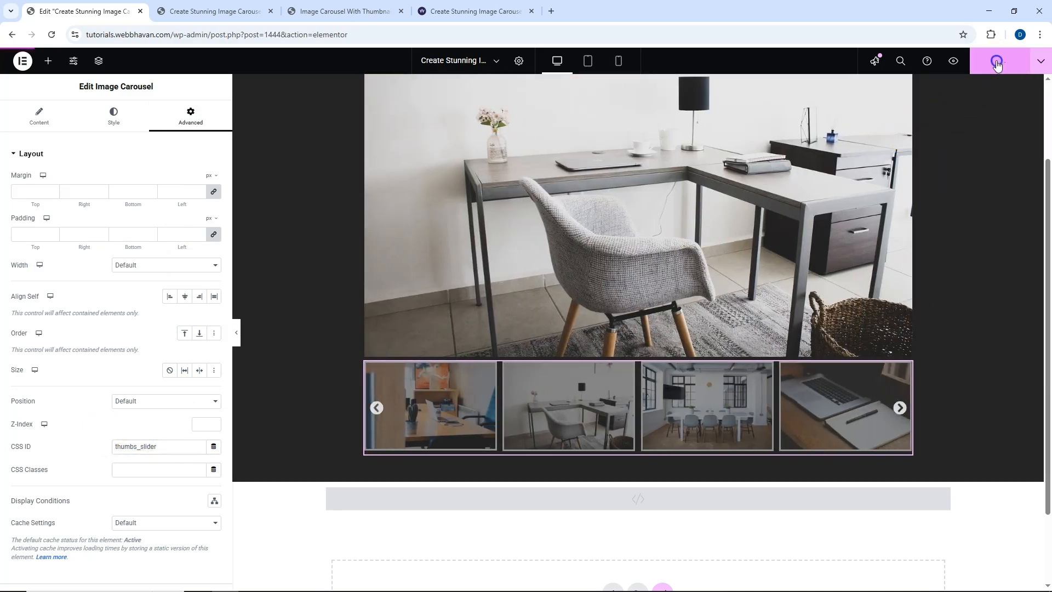
# Step: Switch to the page preview and test that selecting different thumbnails and advancing the thumbnail carousel changes the main slider image
pyautogui.click(211, 18)
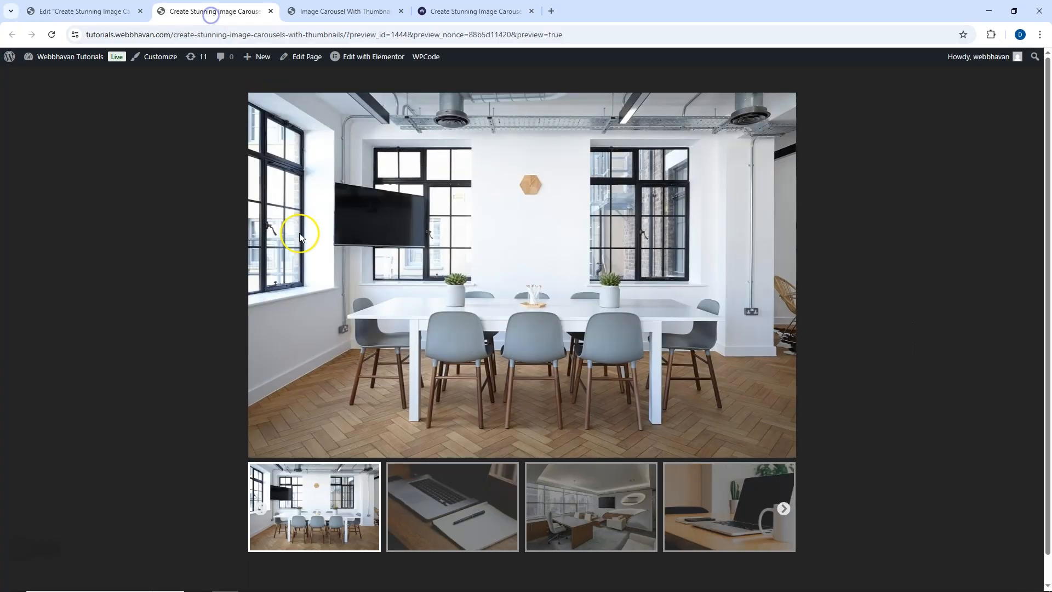
pyautogui.scroll(-1, 195, 223)
pyautogui.click(478, 485)
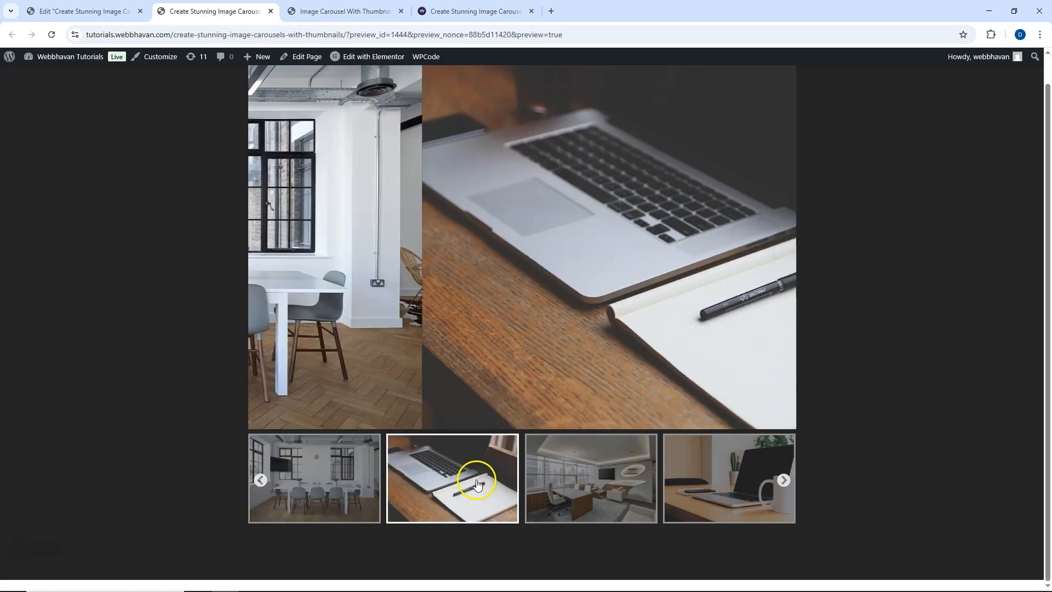
pyautogui.click(555, 479)
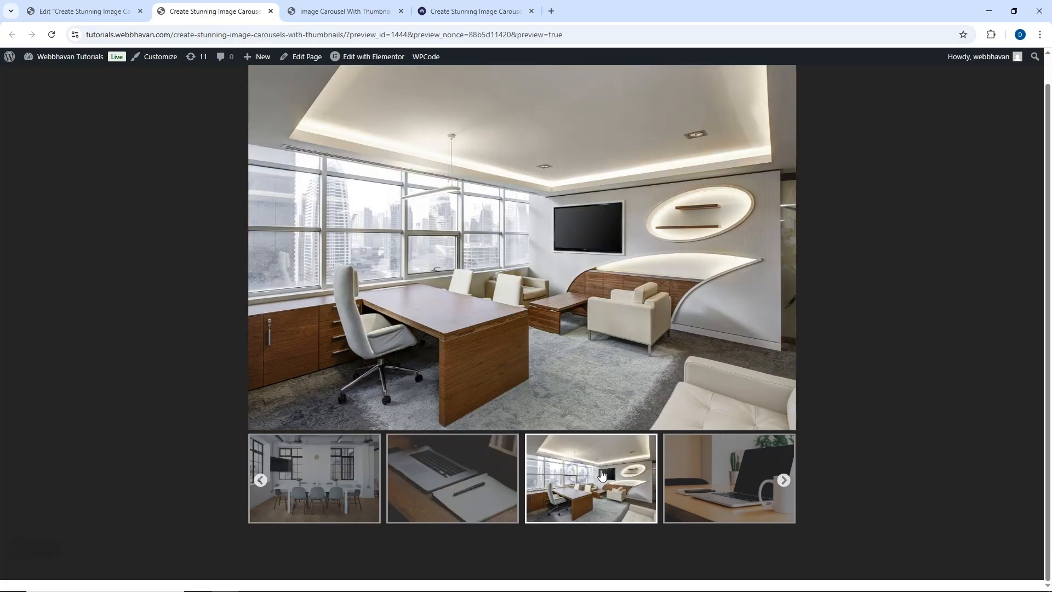
pyautogui.scroll(1, 608, 474)
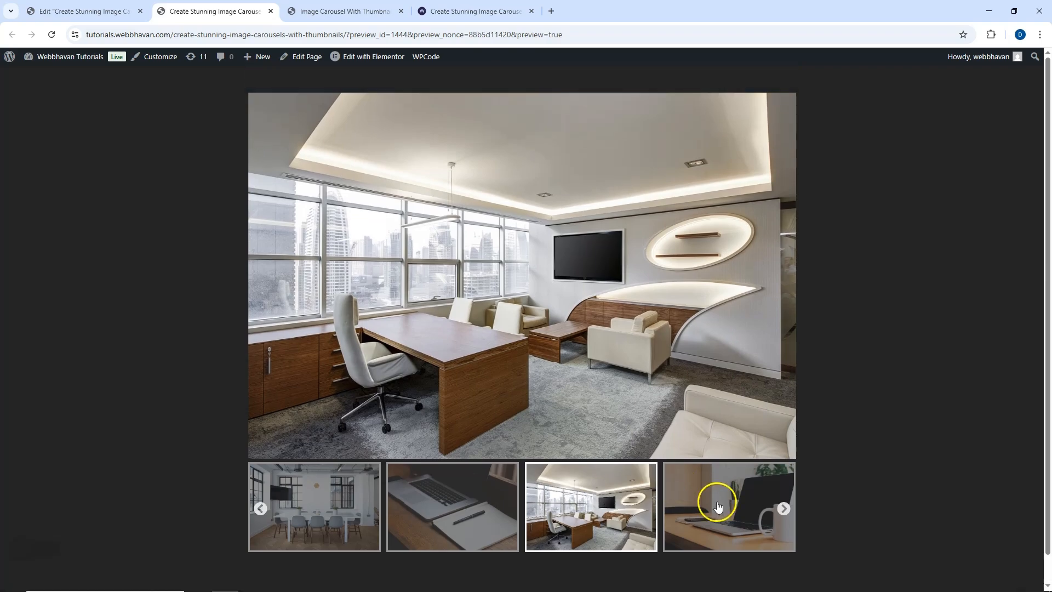
pyautogui.click(718, 506)
pyautogui.click(608, 506)
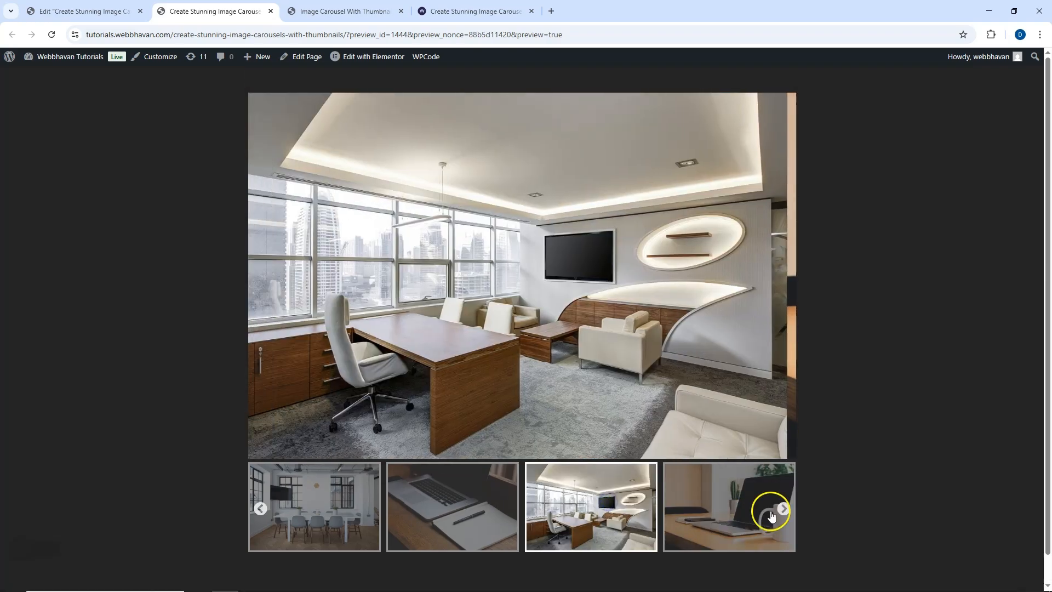
pyautogui.click(785, 509)
pyautogui.click(729, 508)
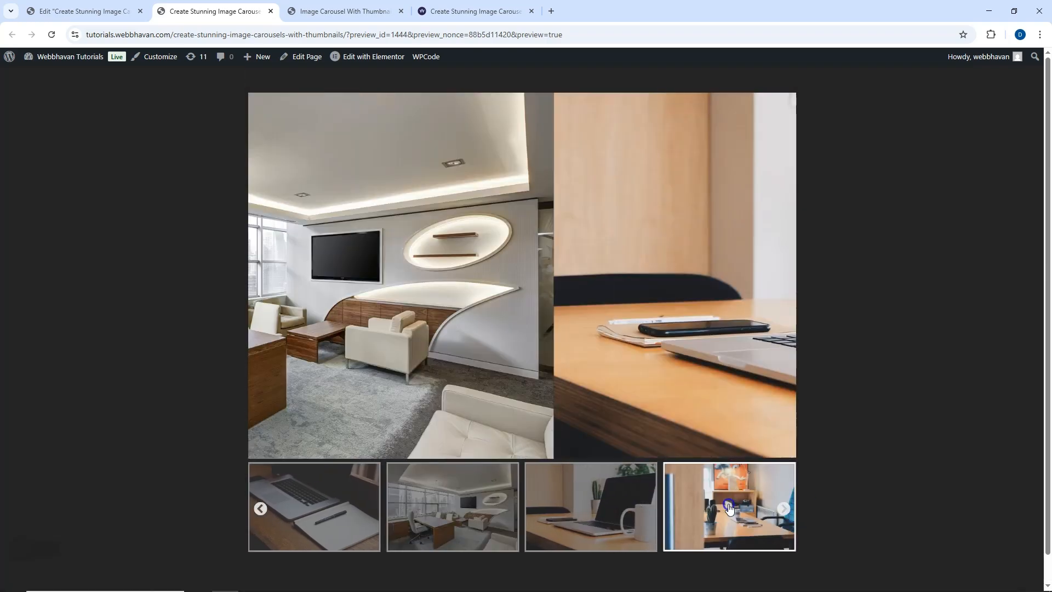
# Step: Return to the editor and set the thumbnail carousel to show 3 slides in the tablet view
pyautogui.click(109, 21)
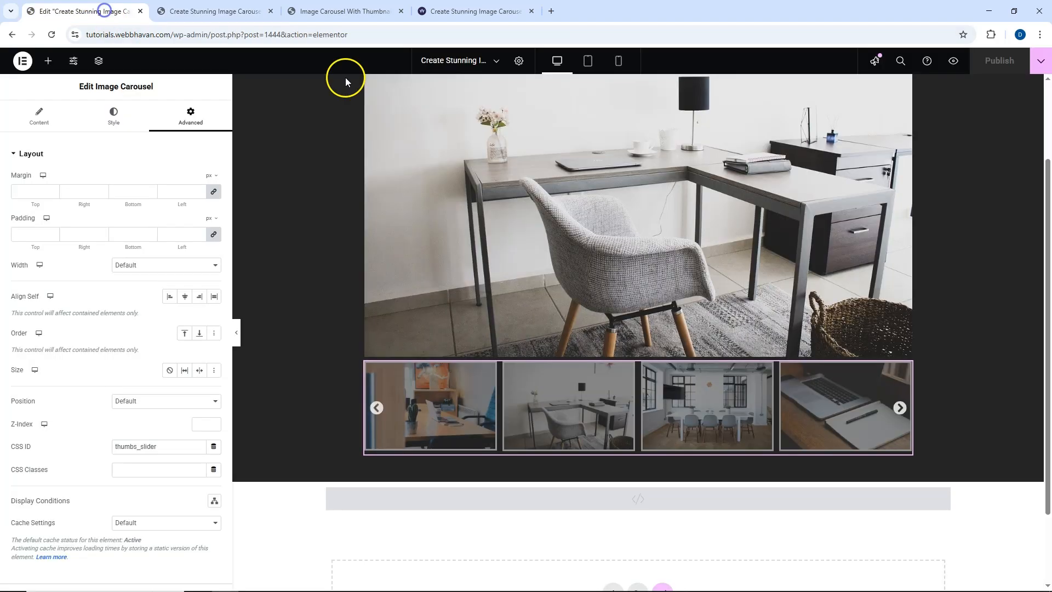
pyautogui.click(587, 59)
pyautogui.scroll(1, 597, 225)
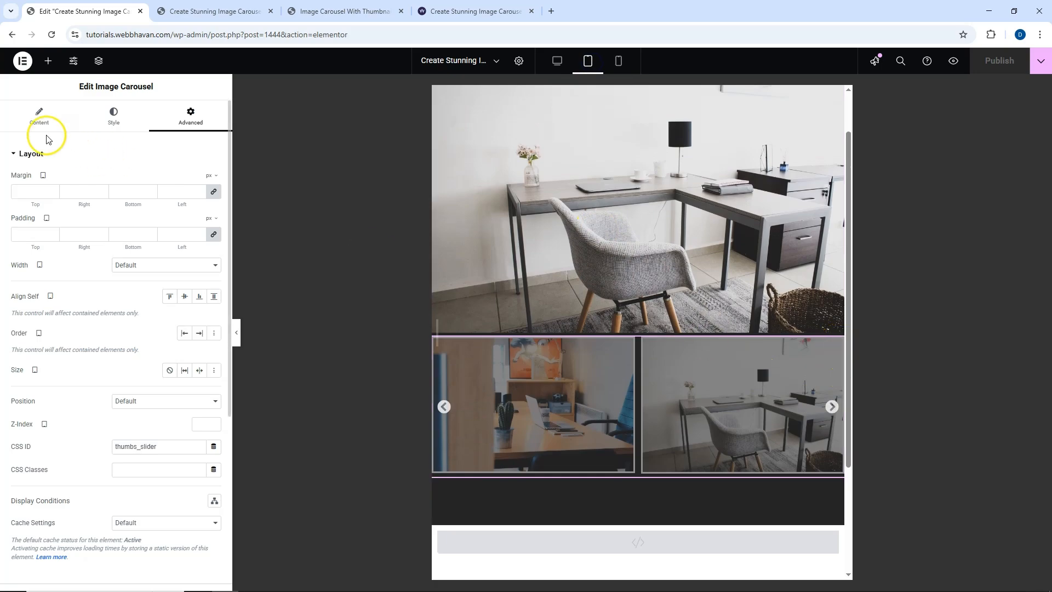
pyautogui.click(38, 118)
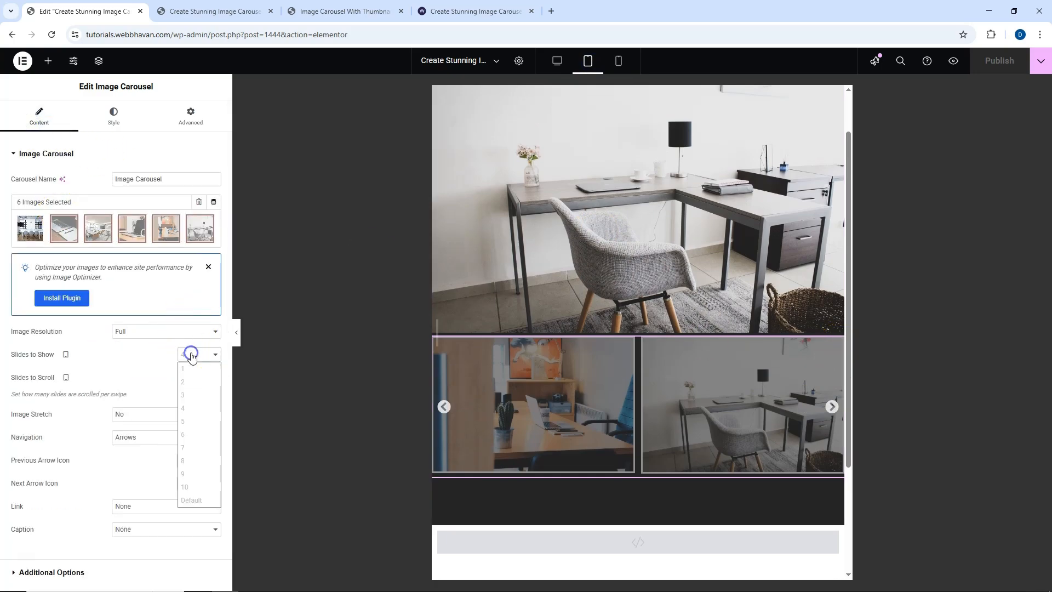
pyautogui.click(193, 395)
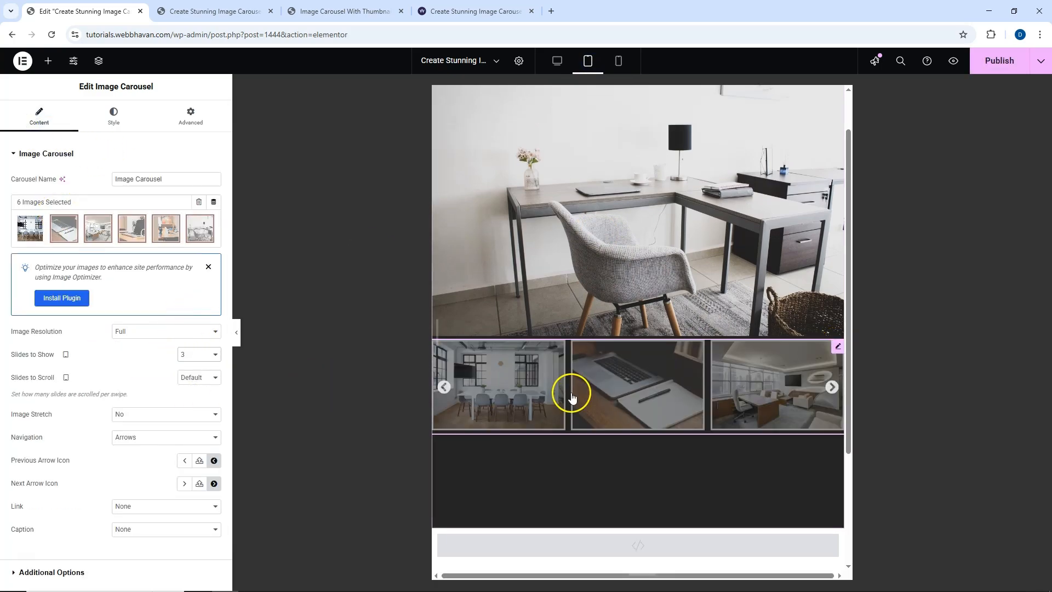
# Step: Set the carousel container's left and right padding to 10 px in the desktop view and check it in the tablet view
pyautogui.scroll(2, 614, 171)
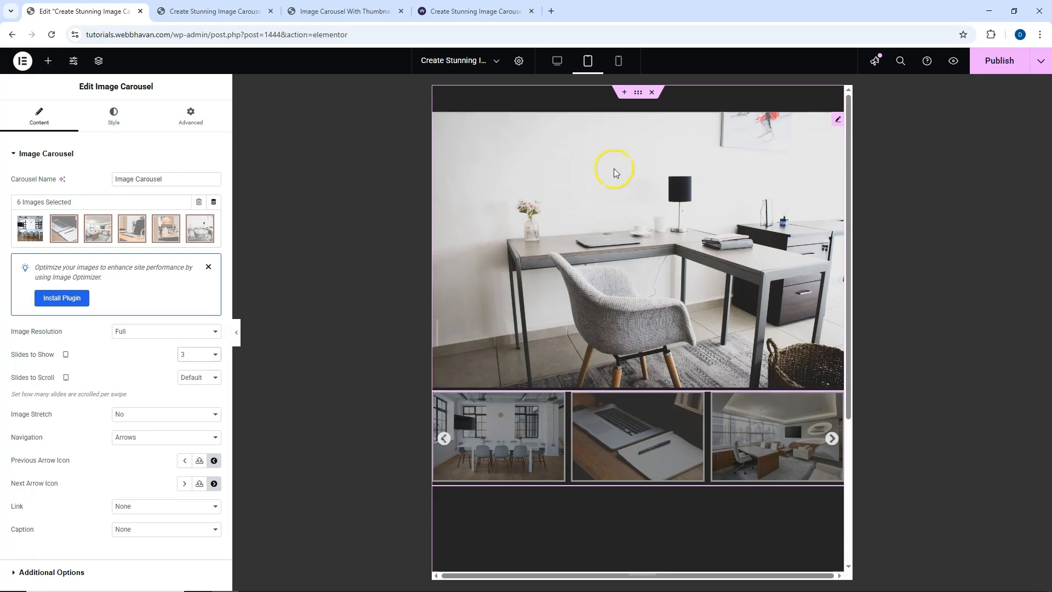
pyautogui.click(637, 94)
pyautogui.click(184, 130)
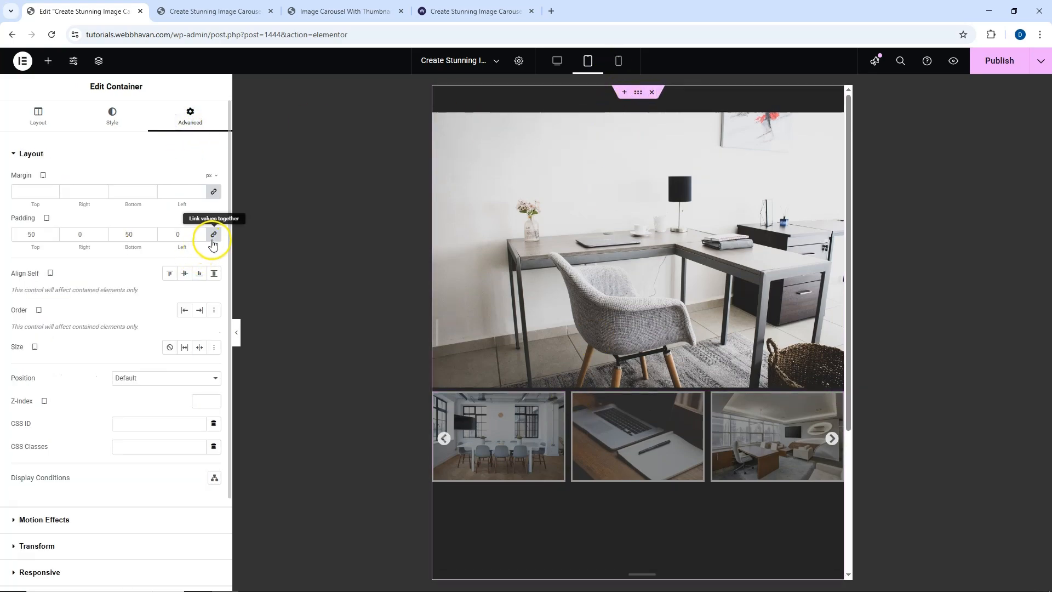
pyautogui.click(557, 60)
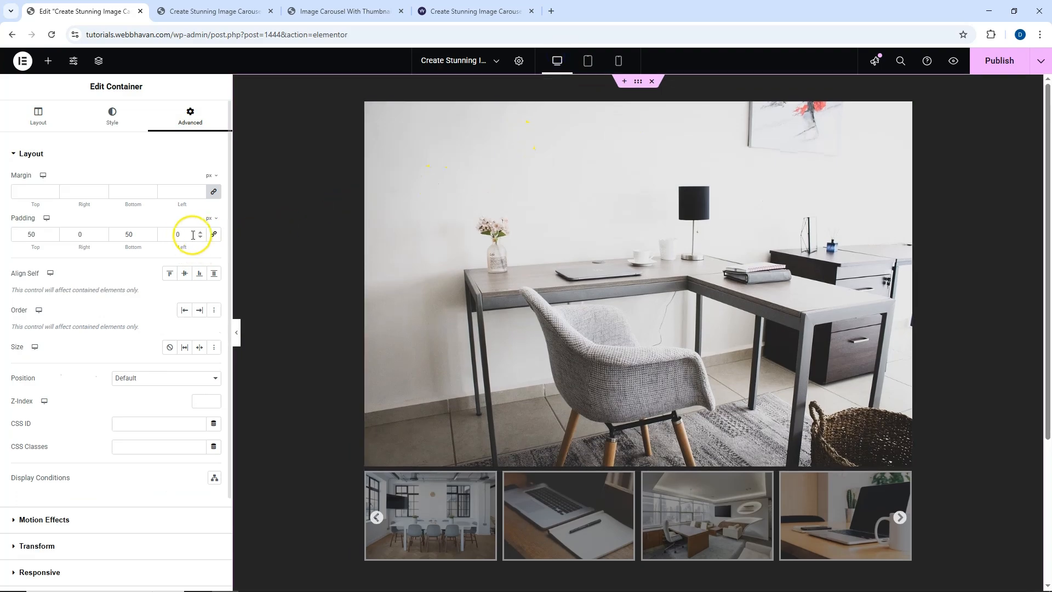
pyautogui.write('1')
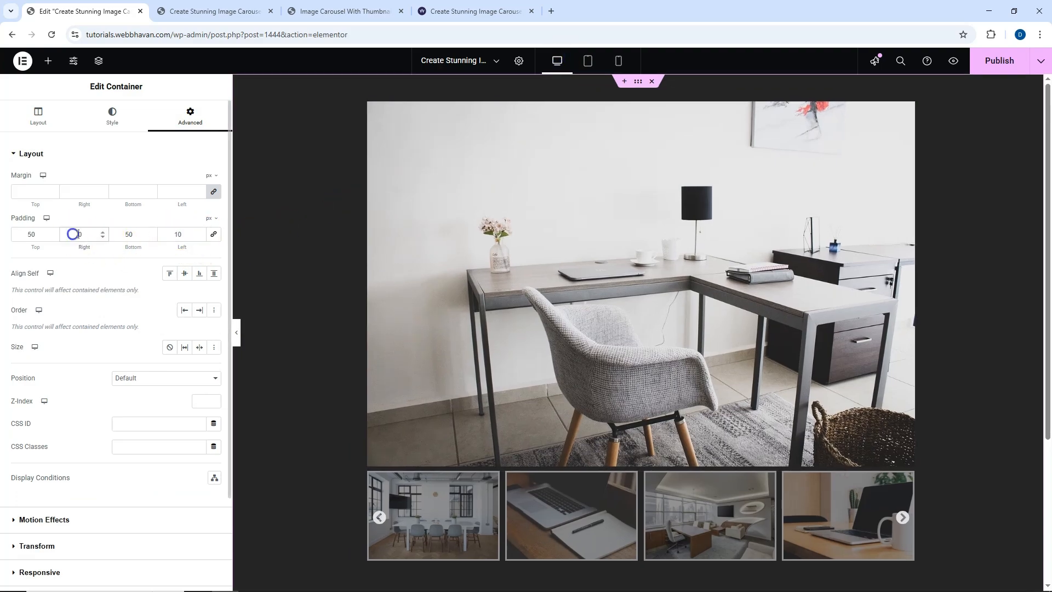
pyautogui.write('1')
pyautogui.click(589, 60)
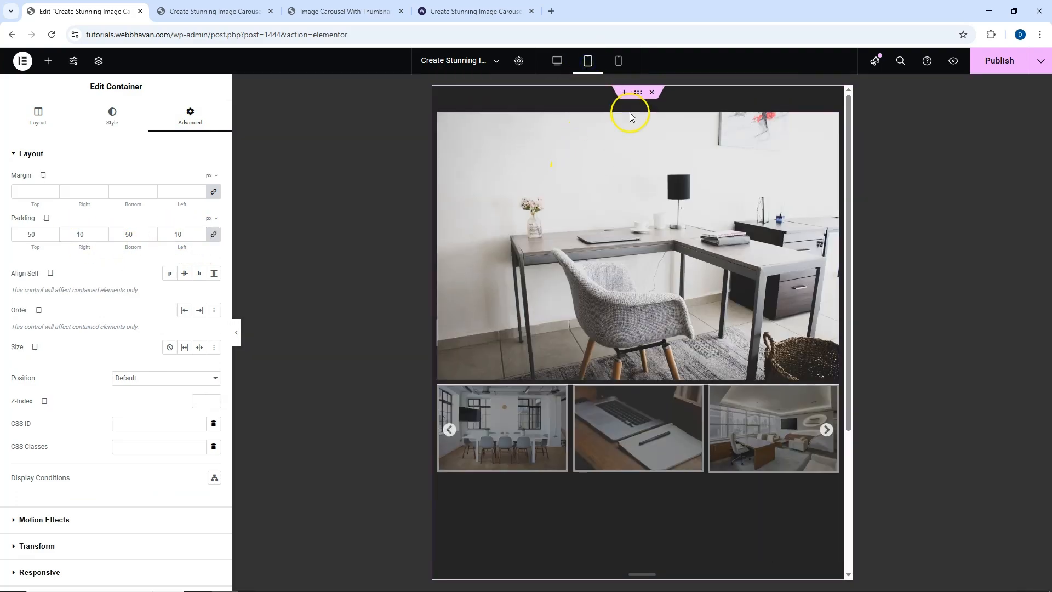
# Step: Set the thumbnail carousel to show 2 slides in the mobile view and publish the page
pyautogui.click(619, 60)
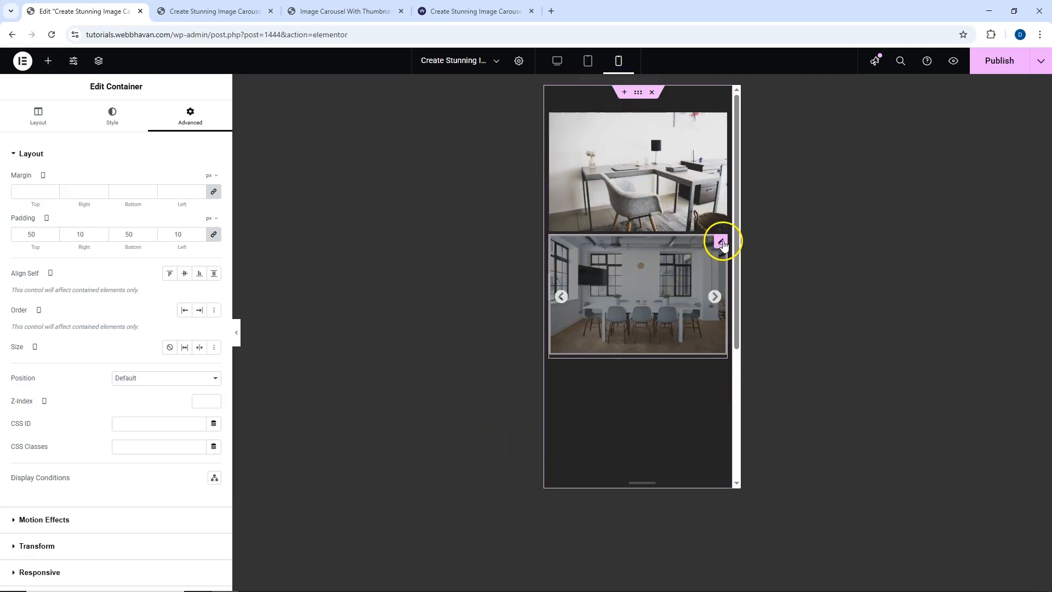
pyautogui.click(721, 242)
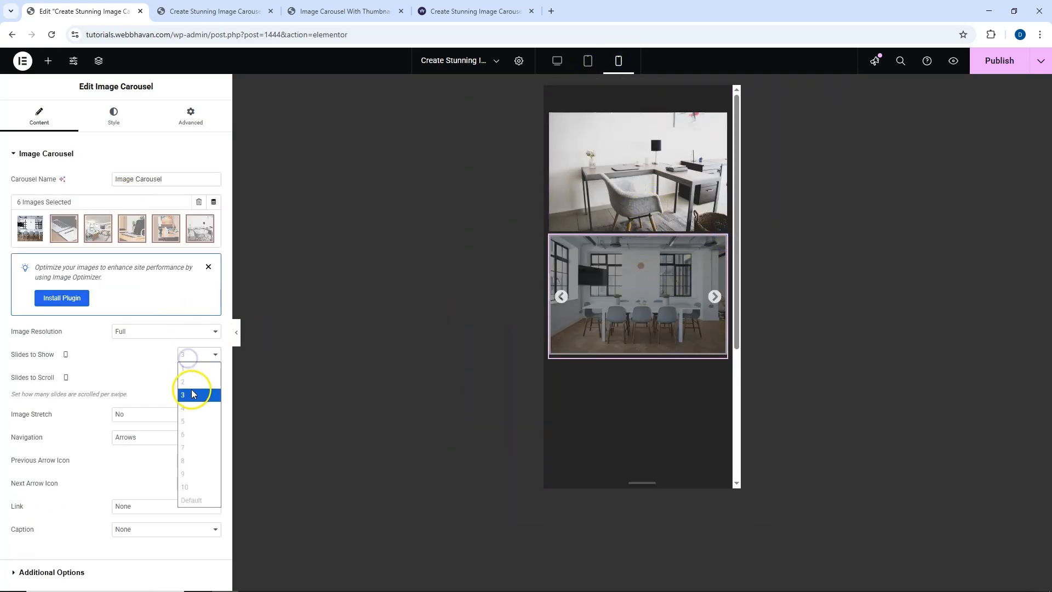
pyautogui.click(188, 381)
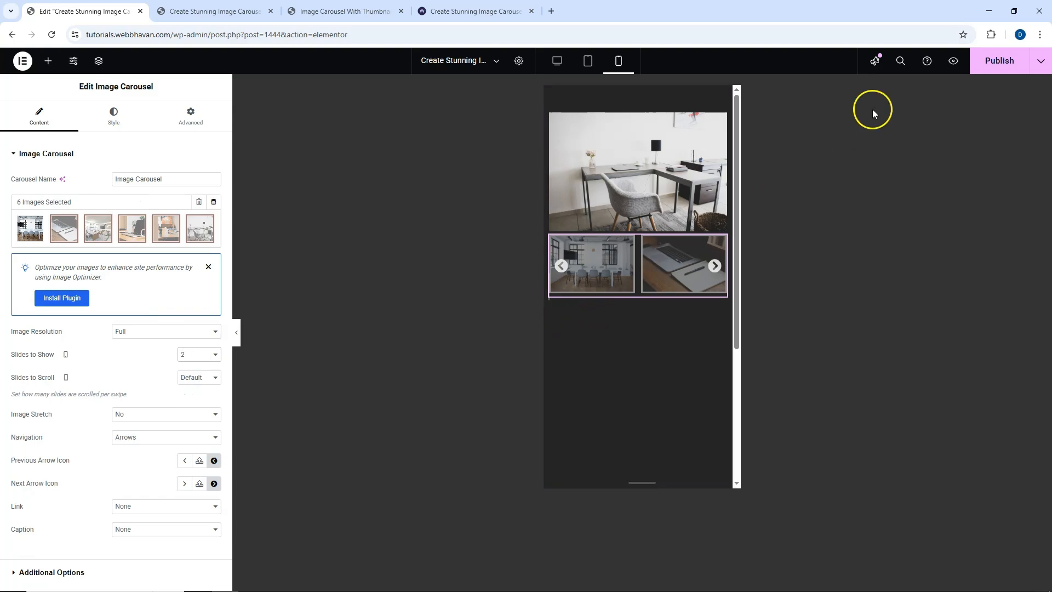
pyautogui.click(982, 65)
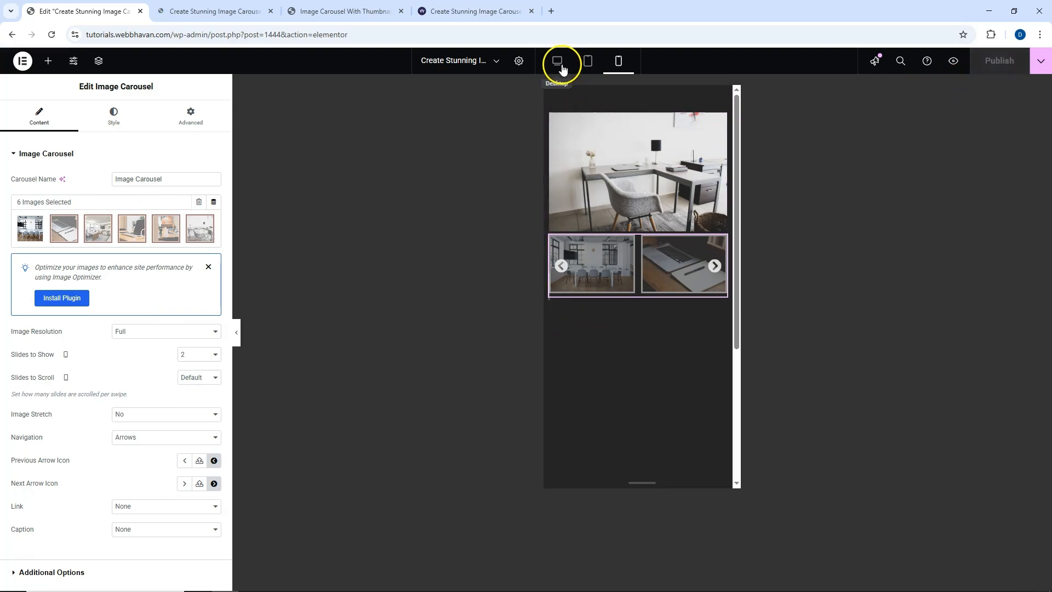
# Step: Switch to the page preview and test the updated thumbnails and the next arrow at desktop width
pyautogui.click(216, 10)
pyautogui.click(475, 487)
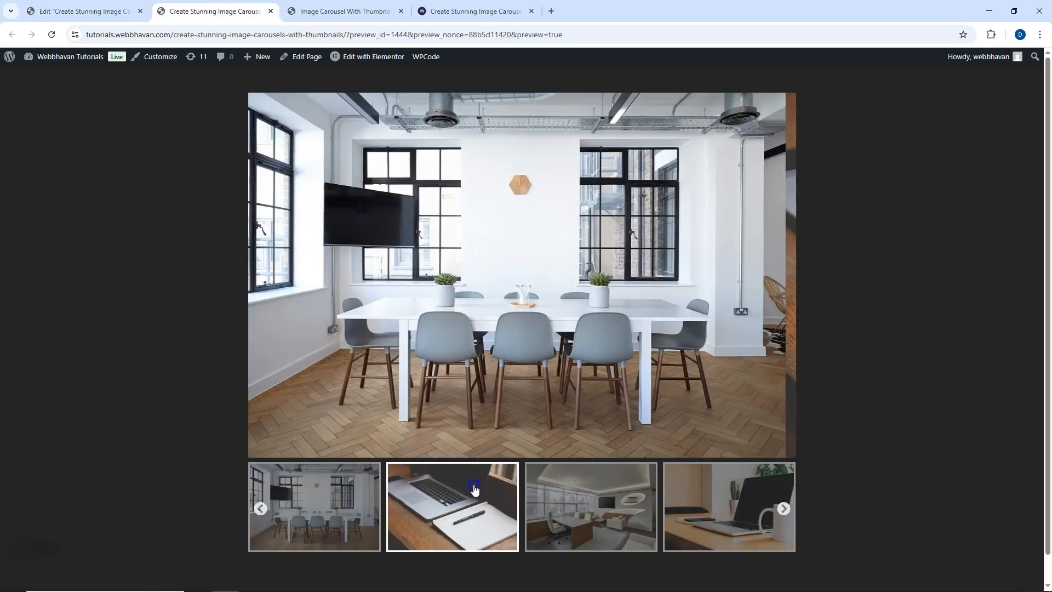
pyautogui.click(561, 495)
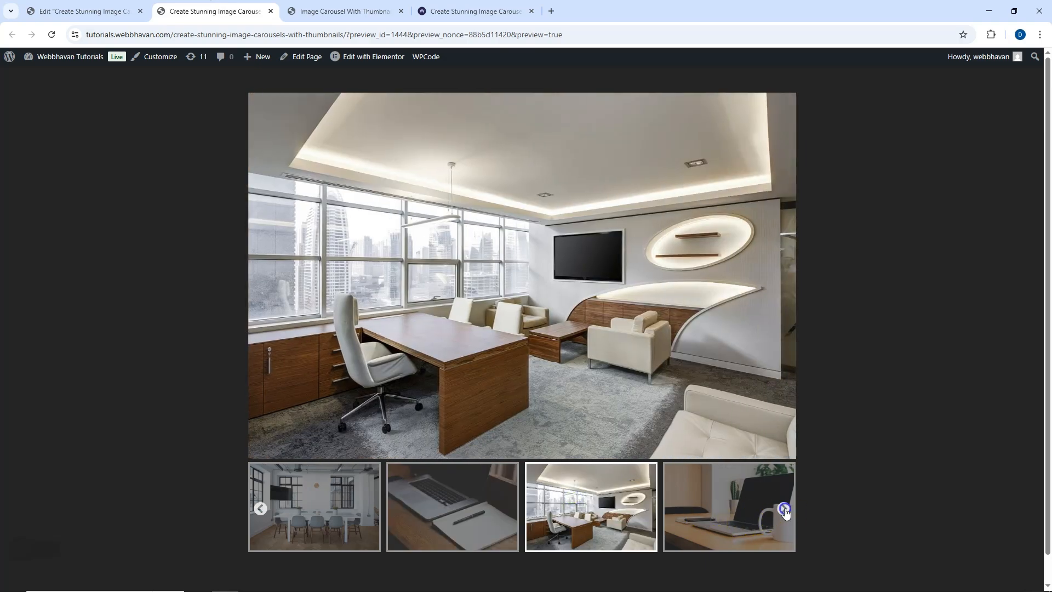
pyautogui.click(785, 510)
# Step: Open the browser's developer tools on the preview page and dock them beside the page
pyautogui.rightClick(831, 510)
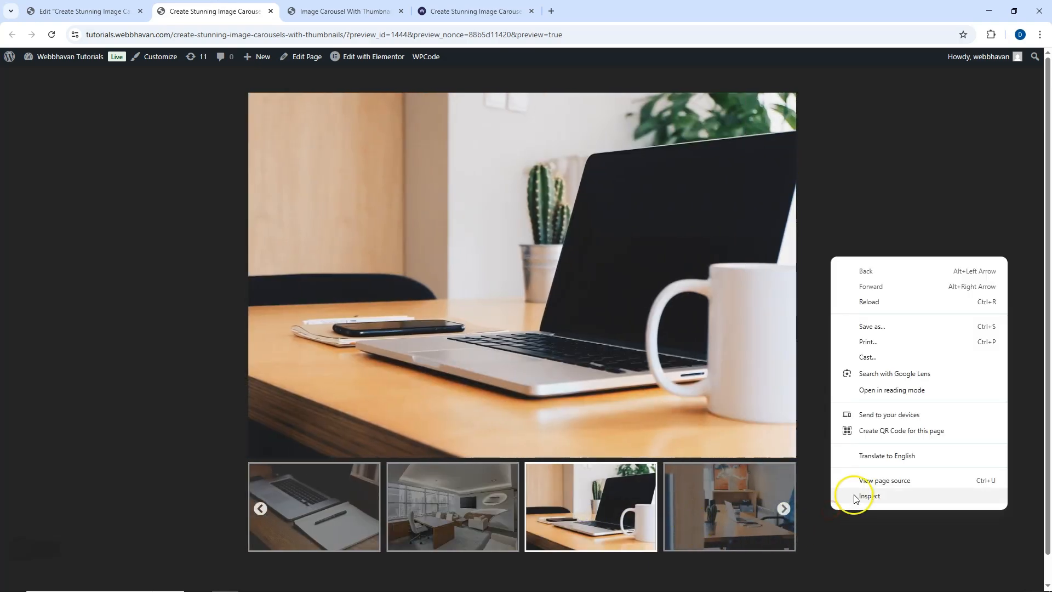
pyautogui.click(869, 496)
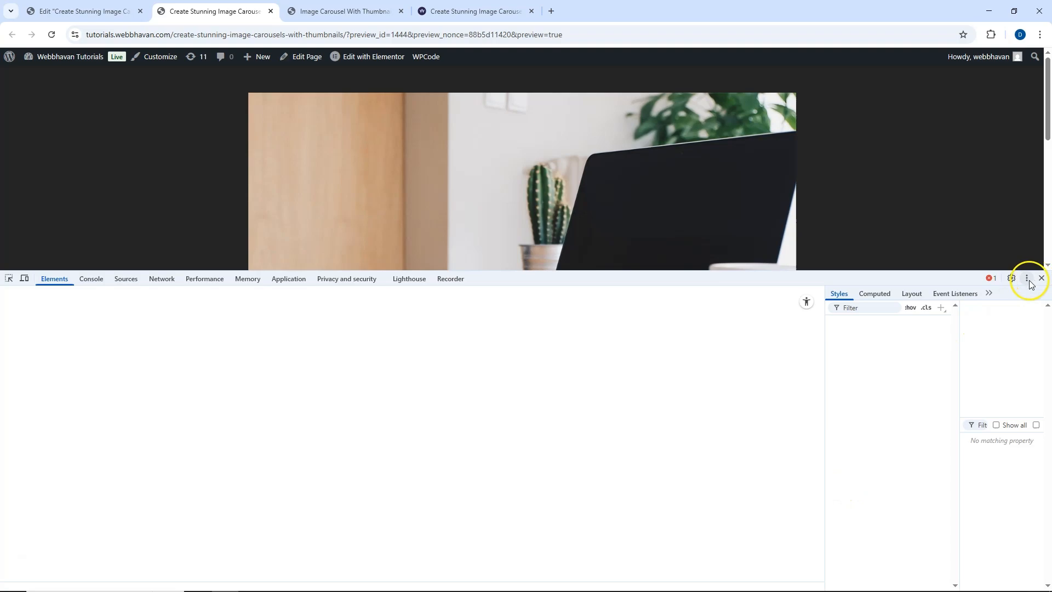
pyautogui.click(1027, 279)
pyautogui.click(1028, 296)
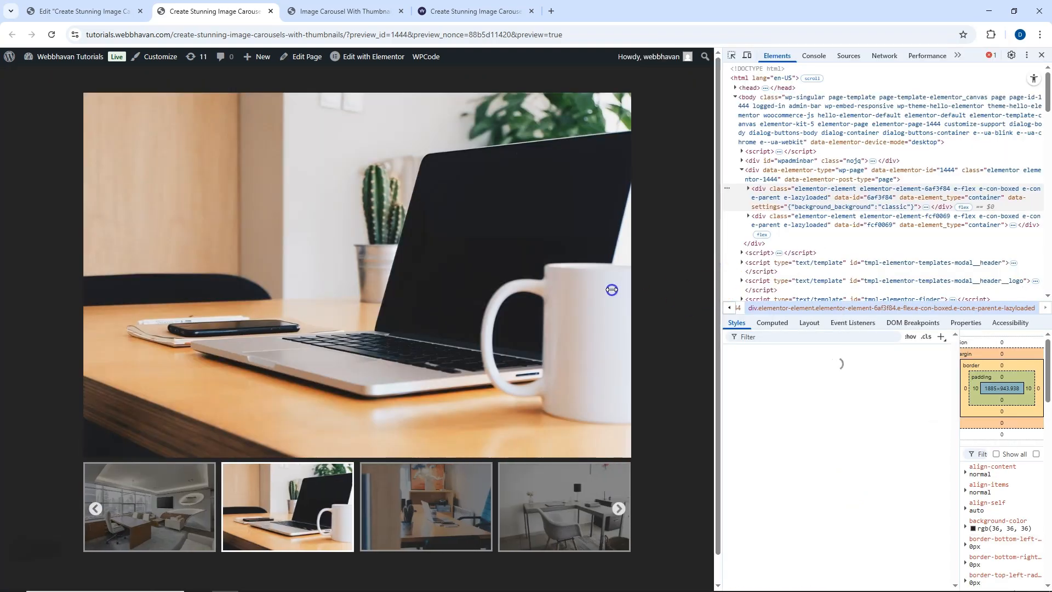
# Step: Narrow the preview page to tablet width and test switching the main slider image through the thumbnails
pyautogui.moveTo(609, 289); pyautogui.dragTo(421, 290)
pyautogui.click(54, 425)
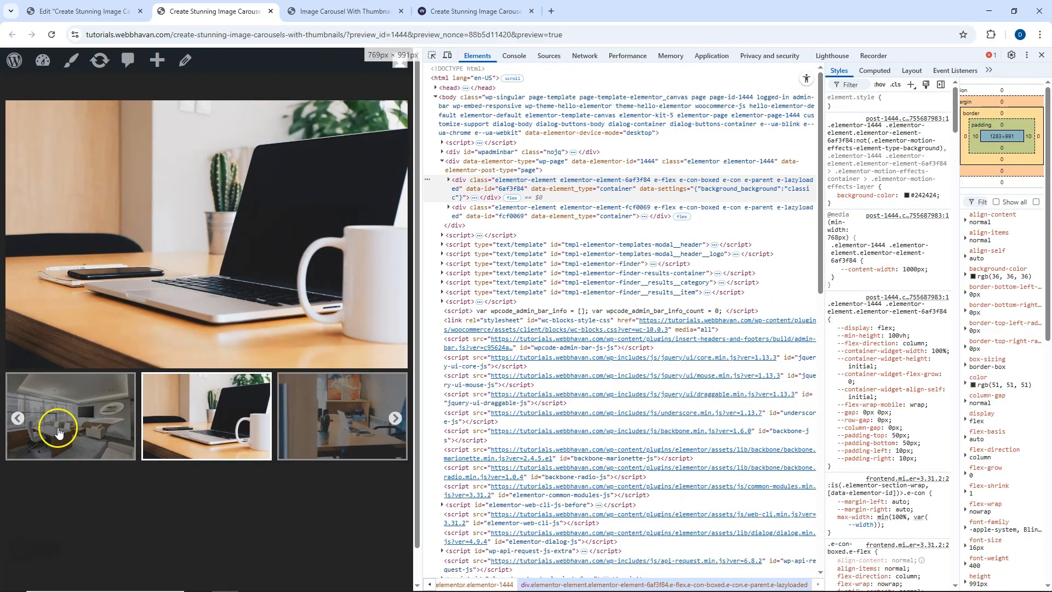
pyautogui.click(293, 426)
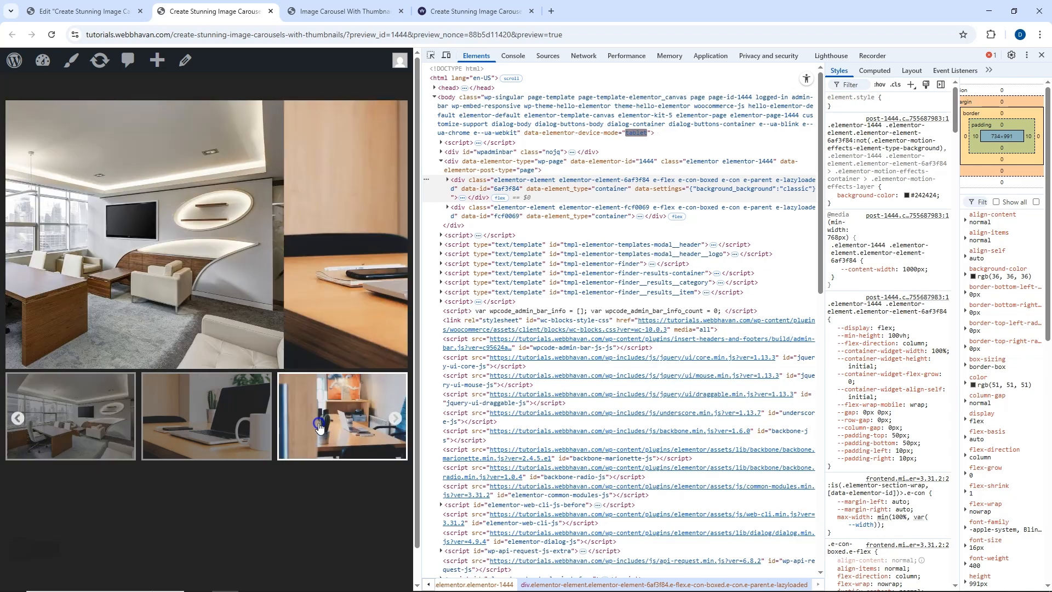
pyautogui.click(407, 299)
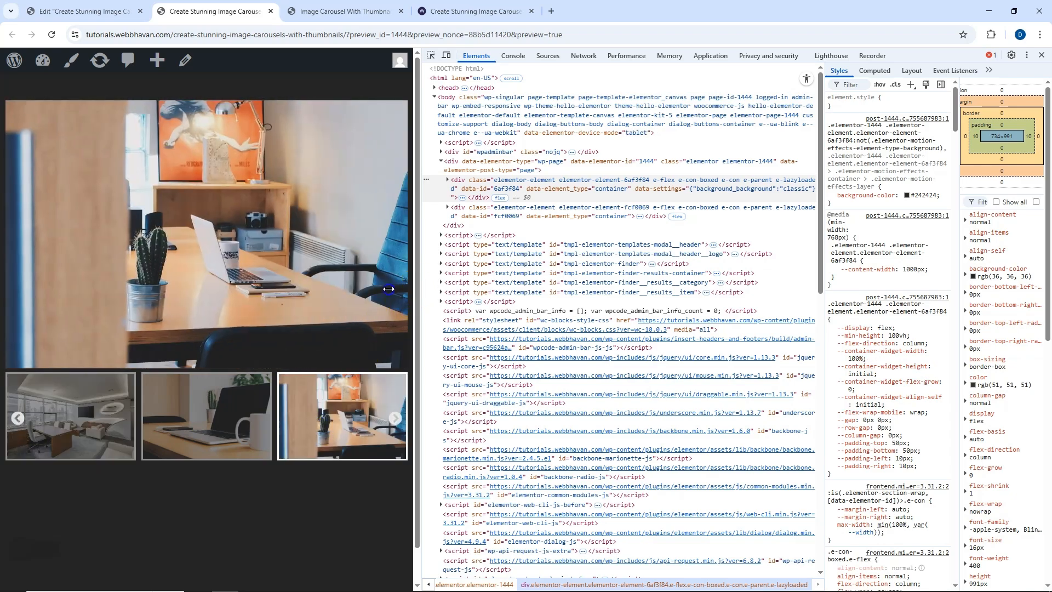
# Step: Narrow the preview page to mobile width, test the thumbnails and both navigation arrows, and close the developer tools
pyautogui.moveTo(415, 293); pyautogui.dragTo(216, 300)
pyautogui.click(142, 282)
pyautogui.click(83, 276)
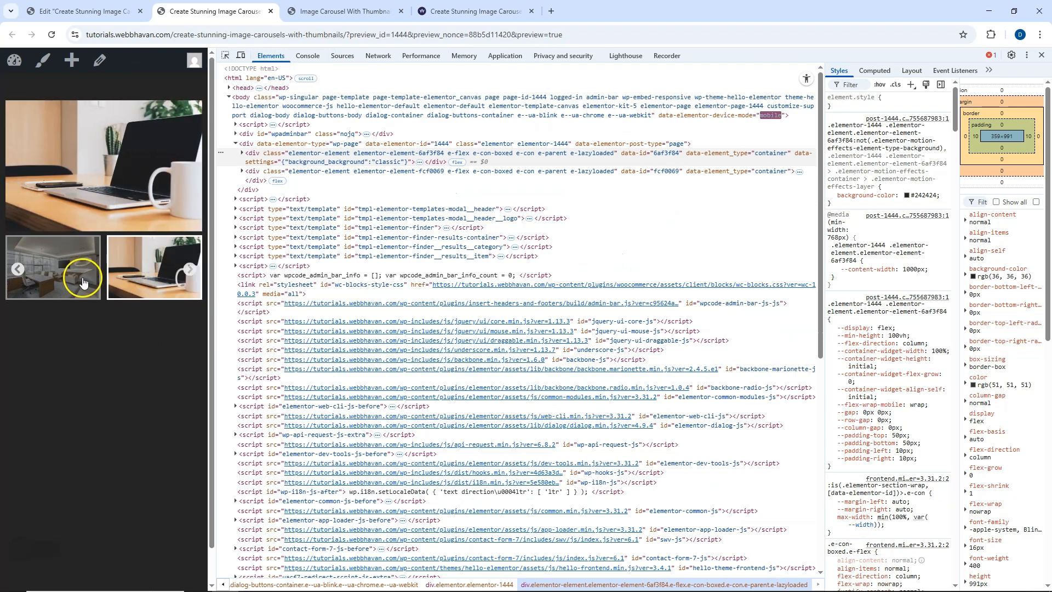
pyautogui.click(15, 269)
pyautogui.click(56, 273)
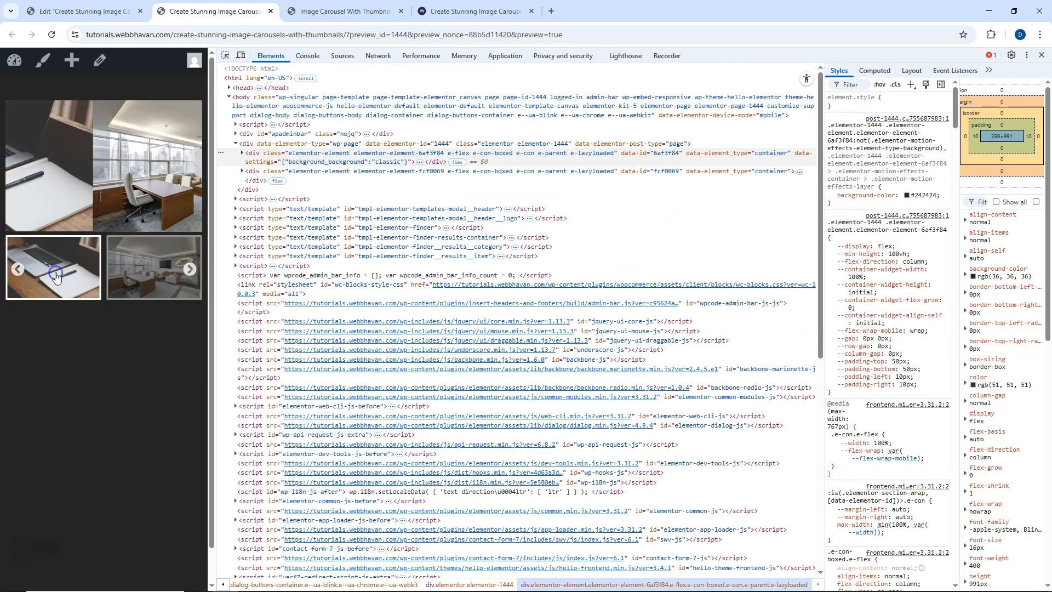
pyautogui.click(190, 272)
pyautogui.click(190, 273)
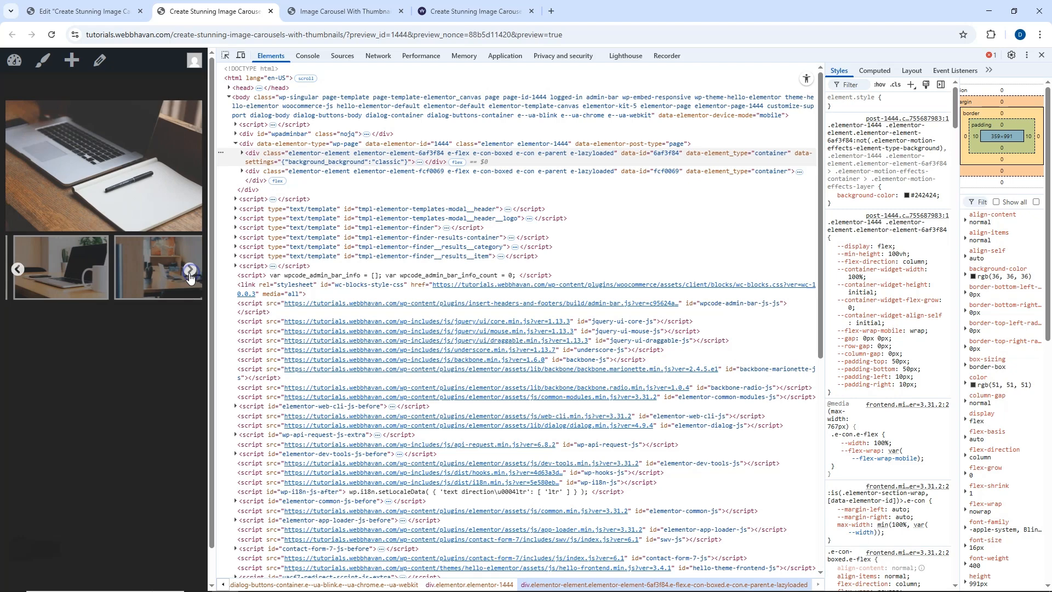
pyautogui.click(167, 274)
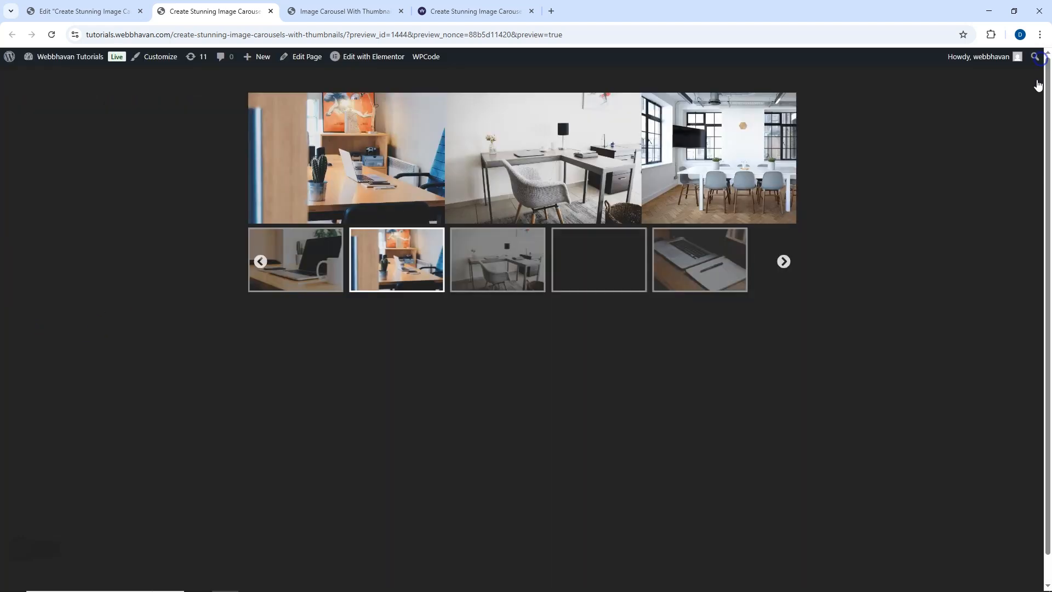
pyautogui.click(1042, 54)
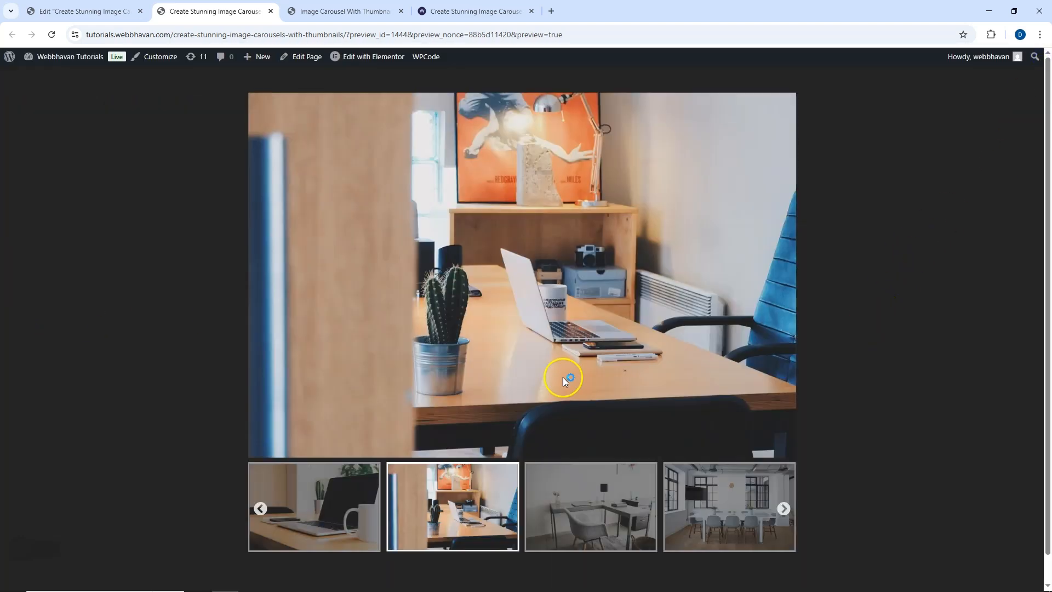